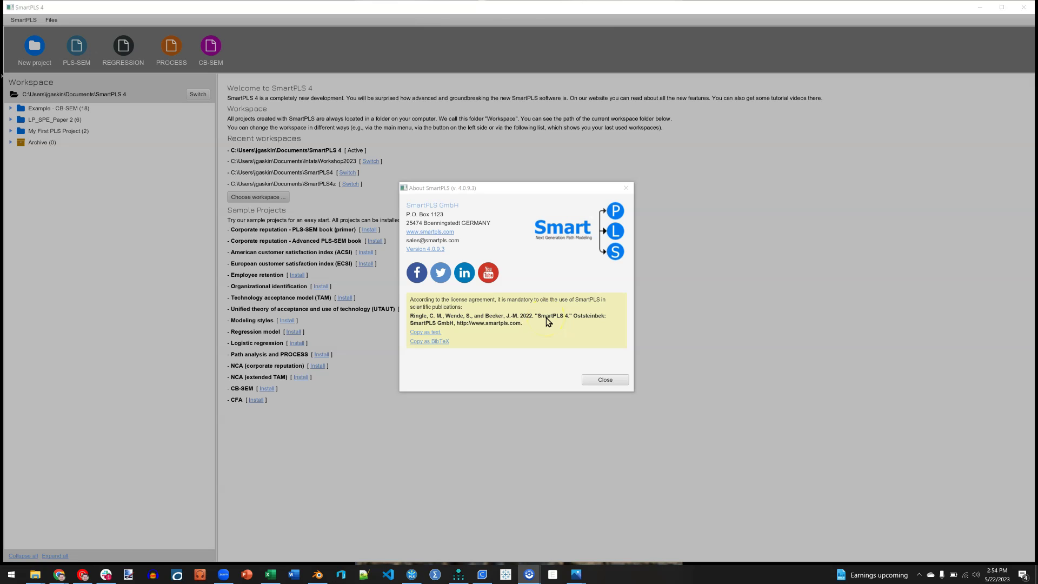
Close the About SmartPLS window and bring up the Create a new project dialog
{"action": "left_click", "coordinate": [605, 380]}
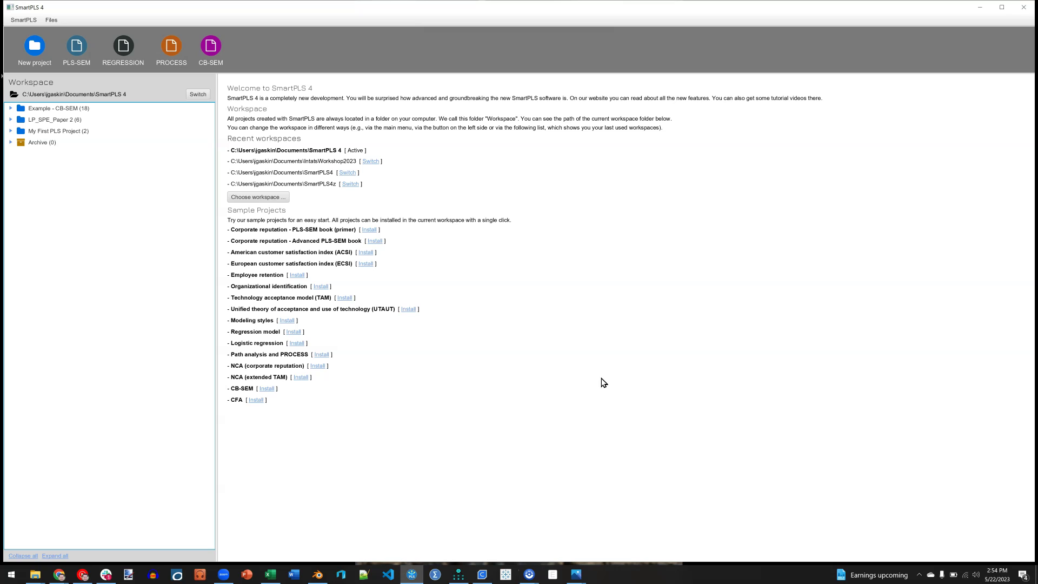
{"action": "left_click", "coordinate": [507, 263]}
Create a new project named 'CB'
{"action": "left_click", "coordinate": [47, 66]}
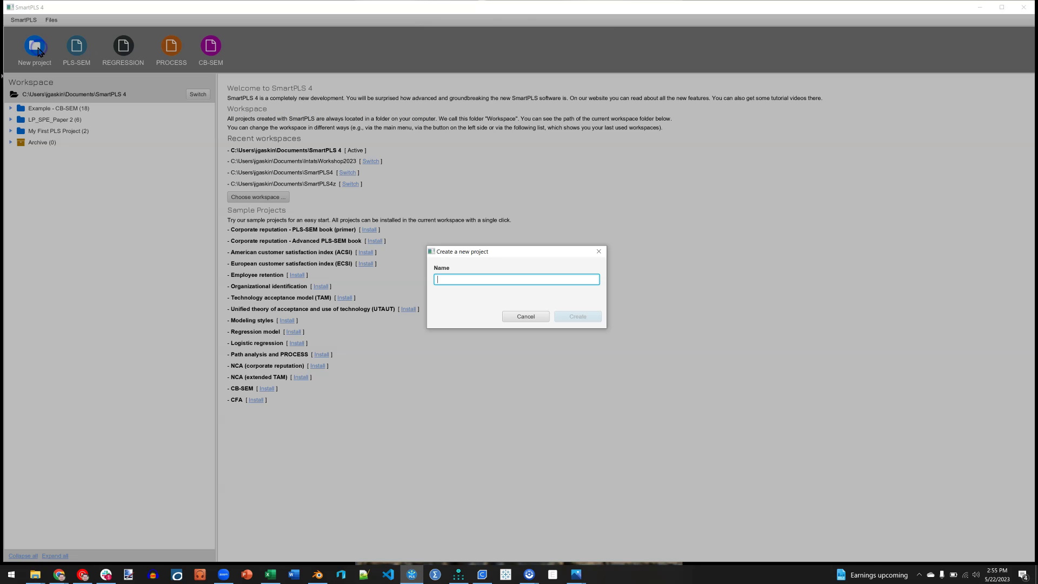
{"action": "type", "text": "CB-SEM"}
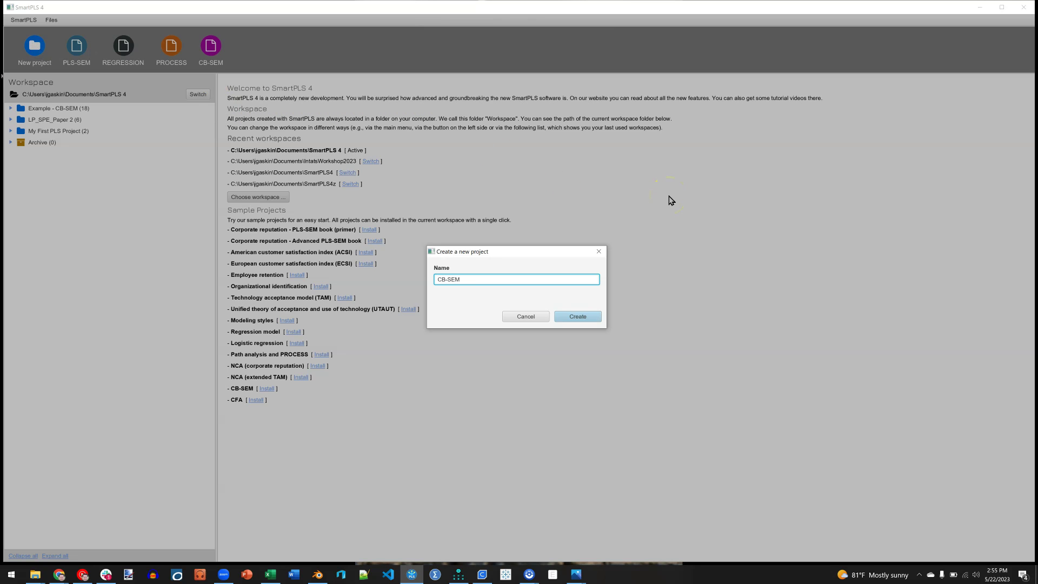
{"action": "key", "text": "Return"}
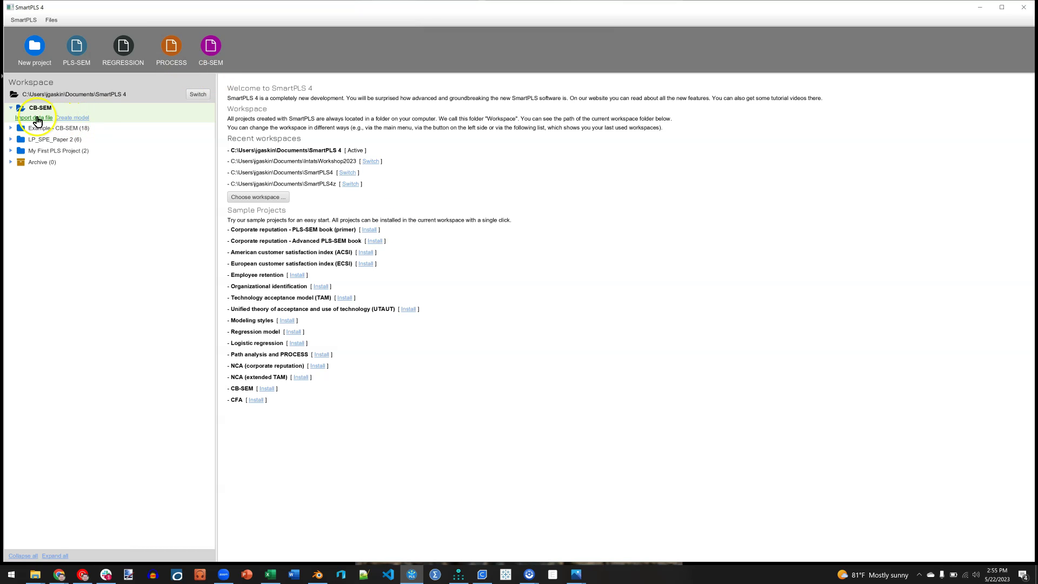
Add a CB-SEM type model named 'Fun with CB' and open its blank canvas
{"action": "left_click", "coordinate": [74, 120]}
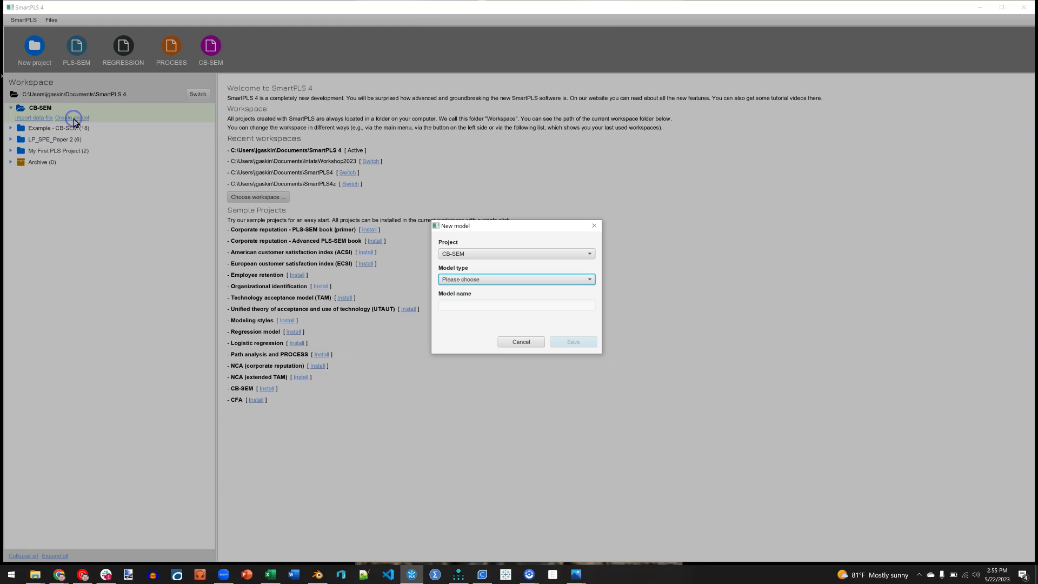
{"action": "left_click", "coordinate": [503, 279]}
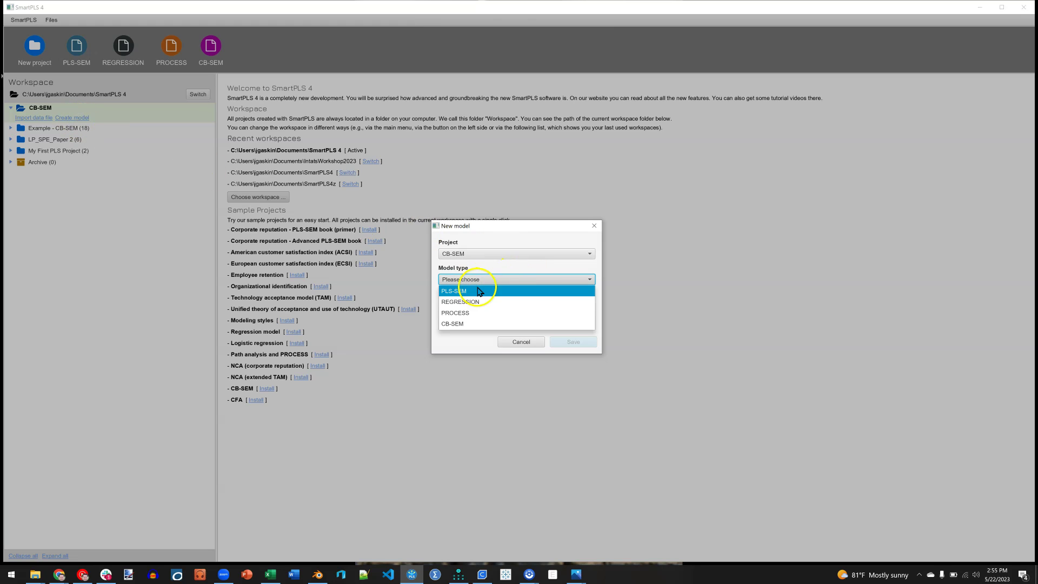
{"action": "left_click", "coordinate": [495, 324]}
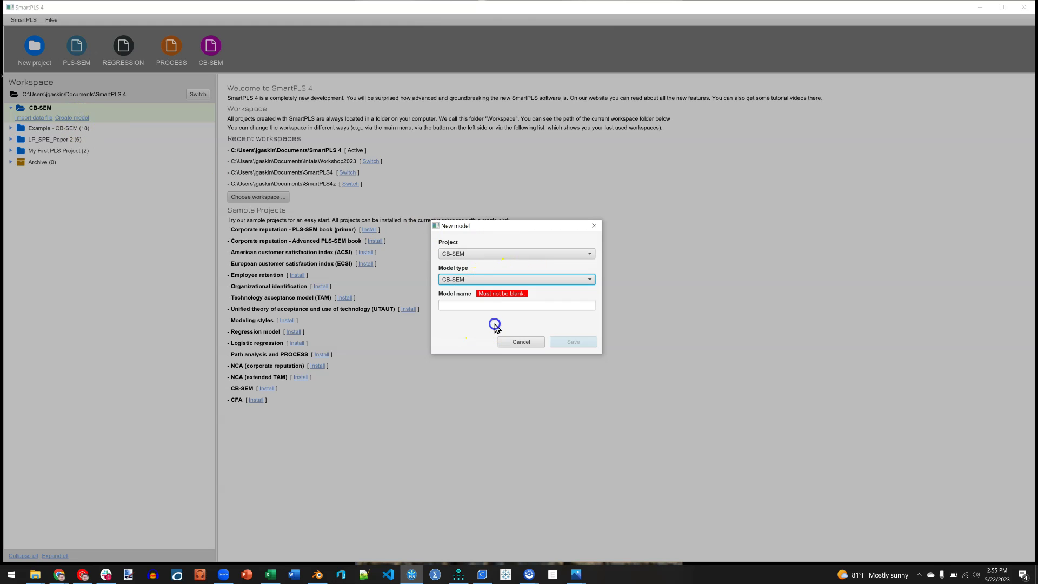
{"action": "left_click", "coordinate": [482, 308]}
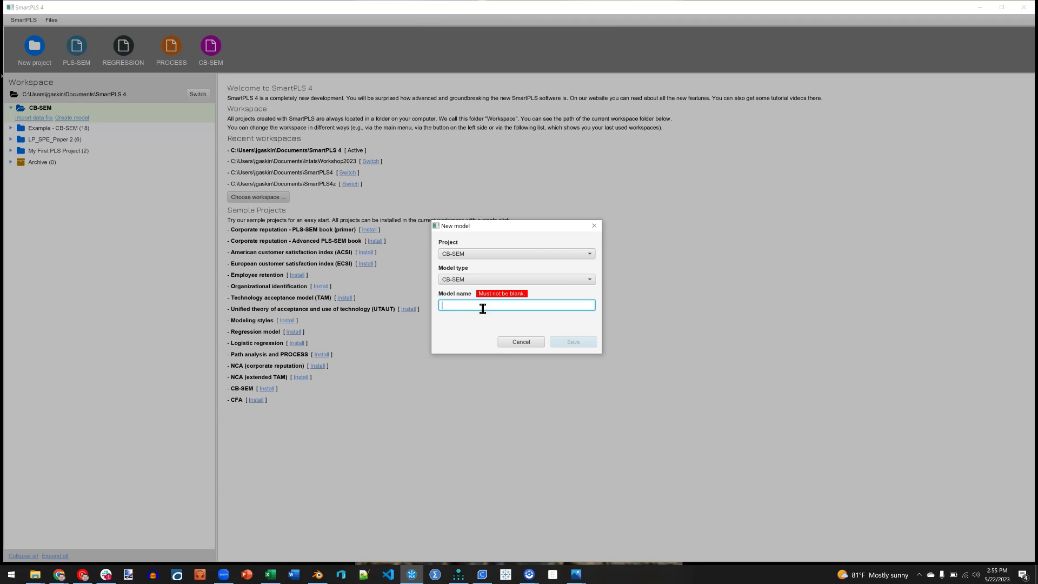
{"action": "type", "text": "Fun with CB"}
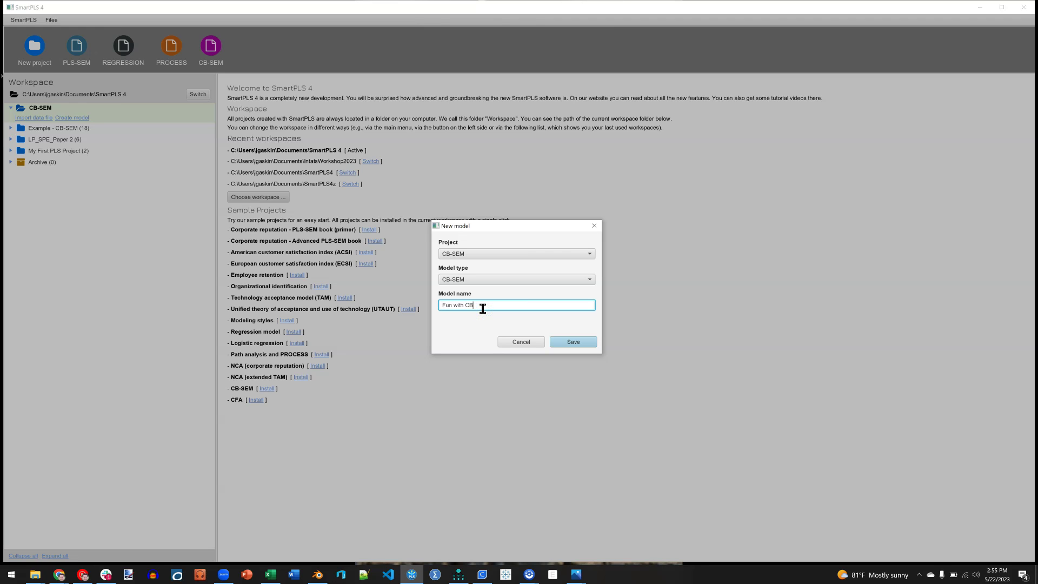
{"action": "left_click", "coordinate": [581, 341]}
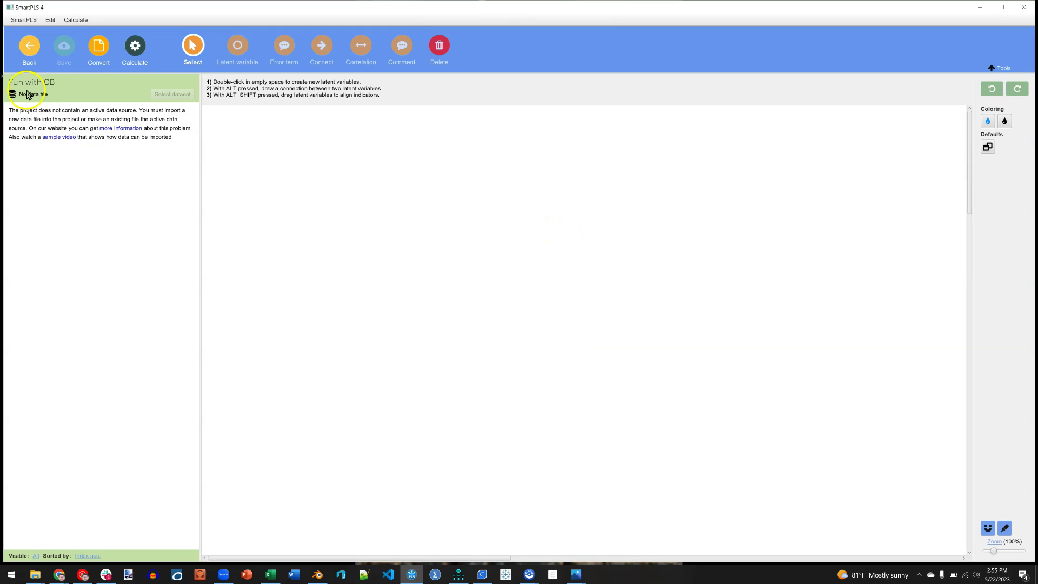
Import SEMCriteriaExamples.sav as IBM SPSS data without the ID column, then return to the workspace
{"action": "left_click", "coordinate": [44, 53]}
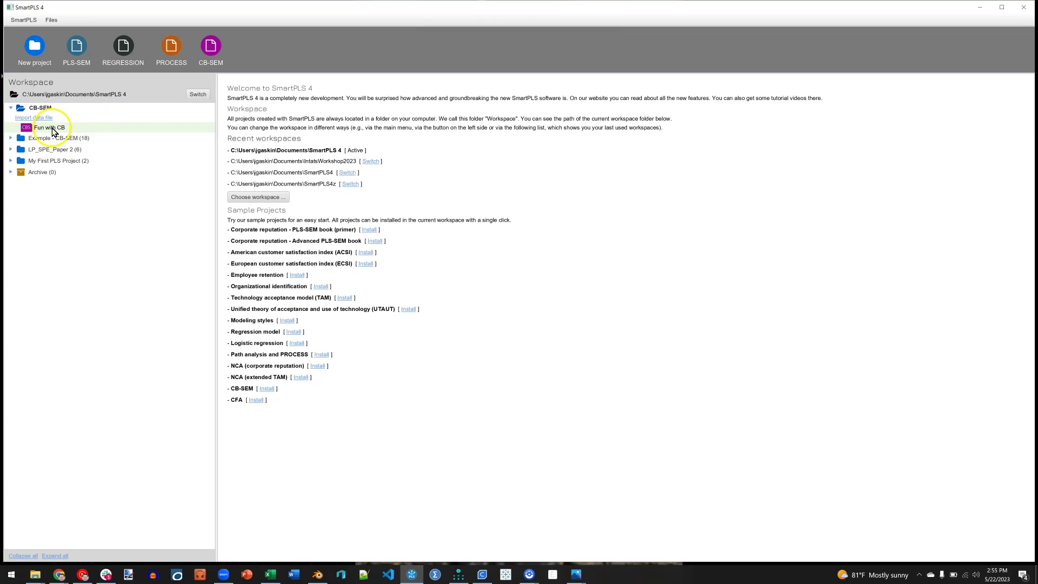
{"action": "left_click", "coordinate": [38, 119]}
{"action": "left_click", "coordinate": [311, 227]}
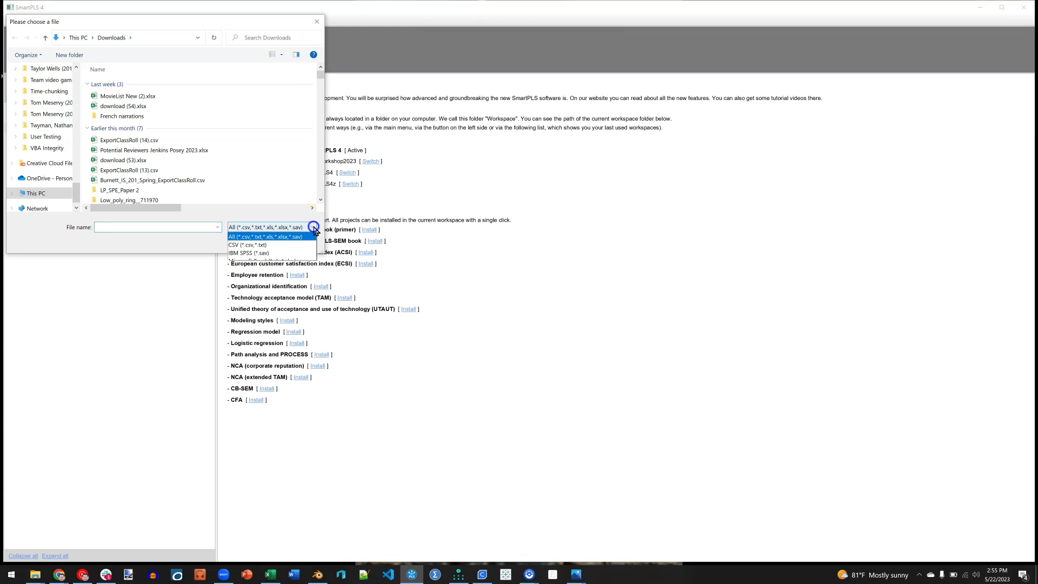
{"action": "left_click", "coordinate": [290, 254]}
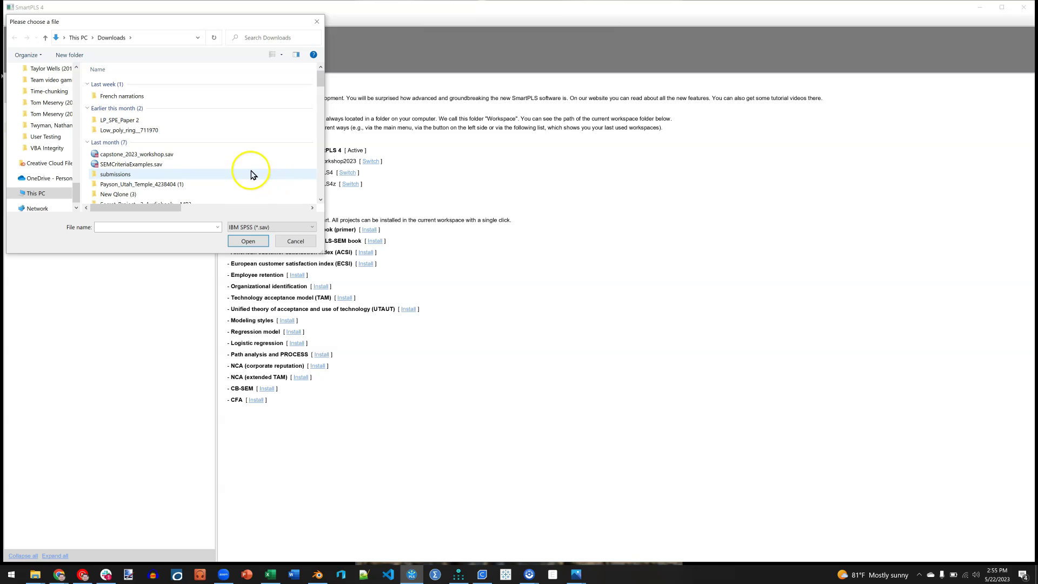
{"action": "double_click", "coordinate": [223, 166]}
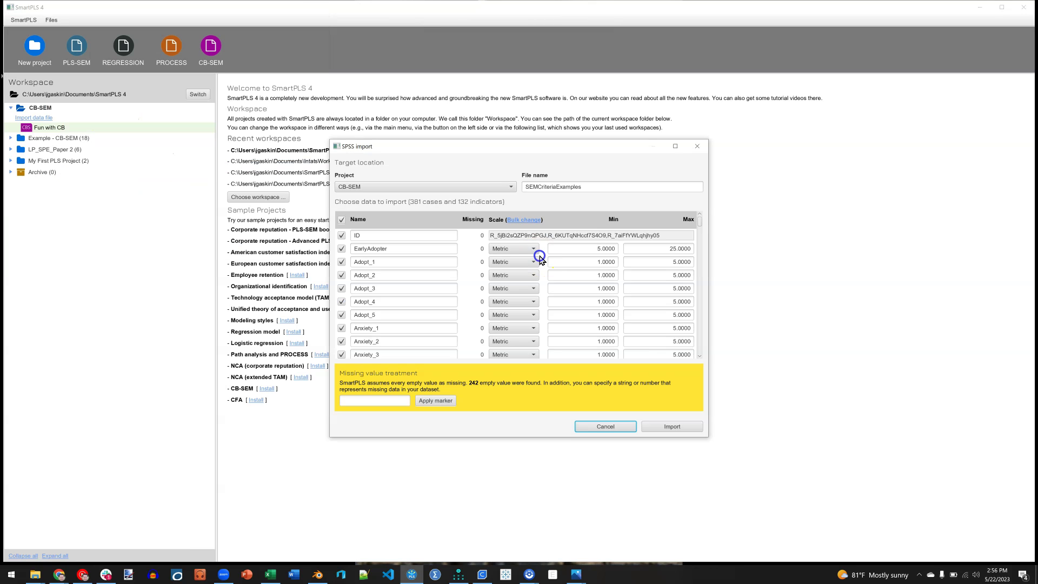
{"action": "left_click", "coordinate": [341, 236]}
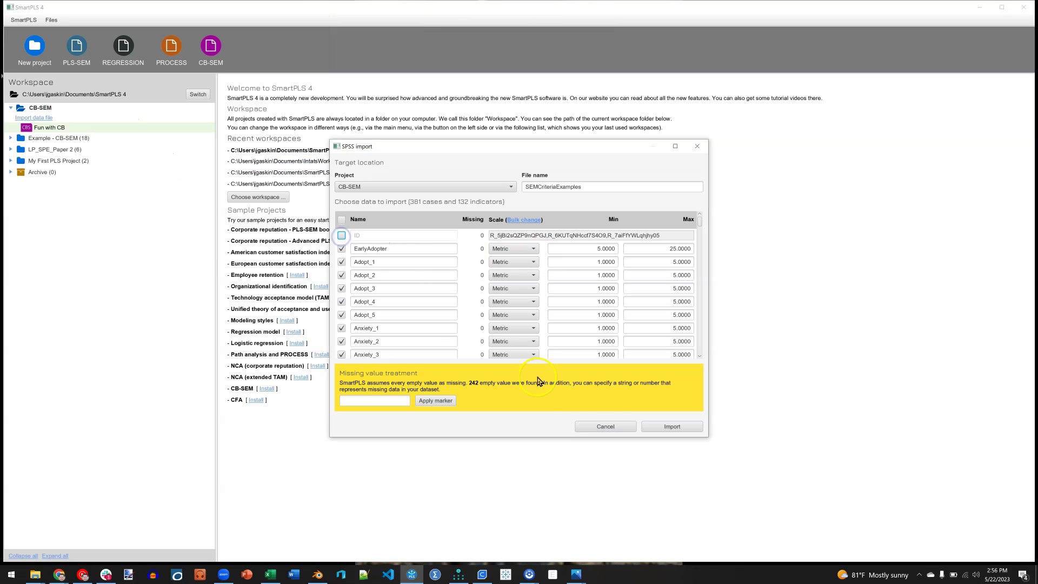
{"action": "left_click", "coordinate": [677, 428]}
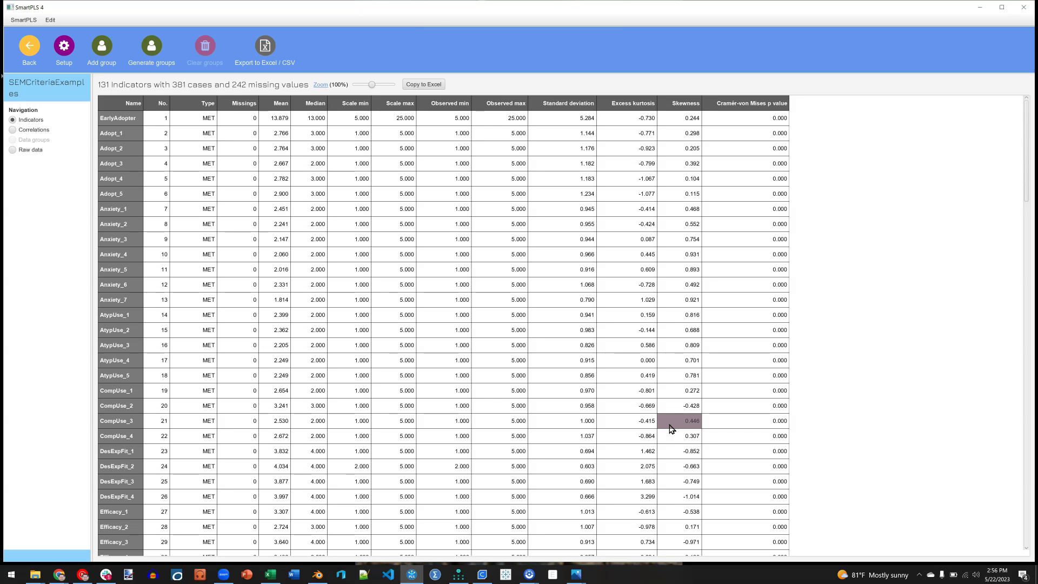
{"action": "left_click", "coordinate": [33, 48]}
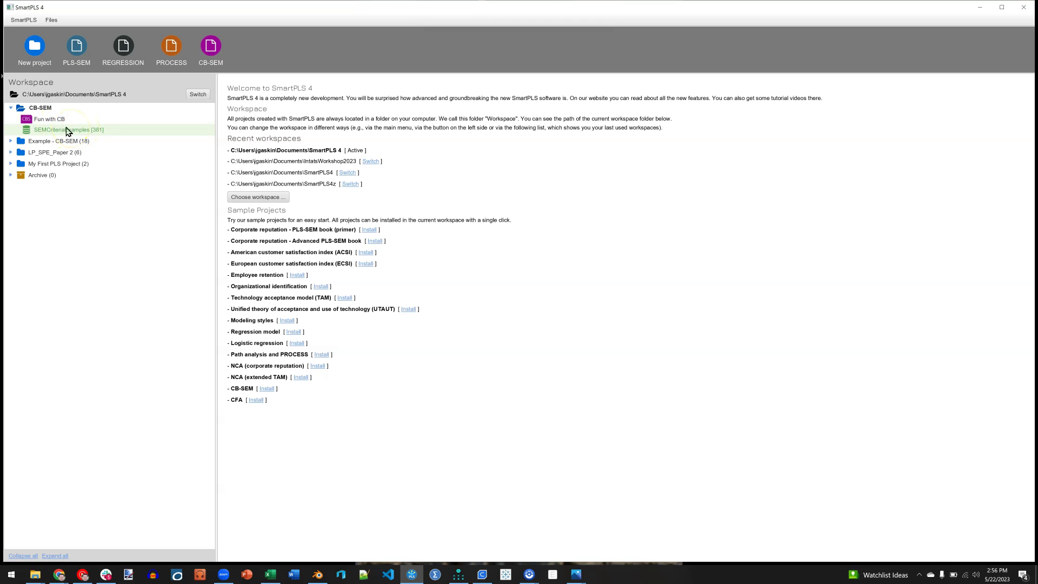
Create the Adopt latent variable from indicators Adopt_1–Adopt_5 in the Fun with CB model
{"action": "double_click", "coordinate": [45, 119]}
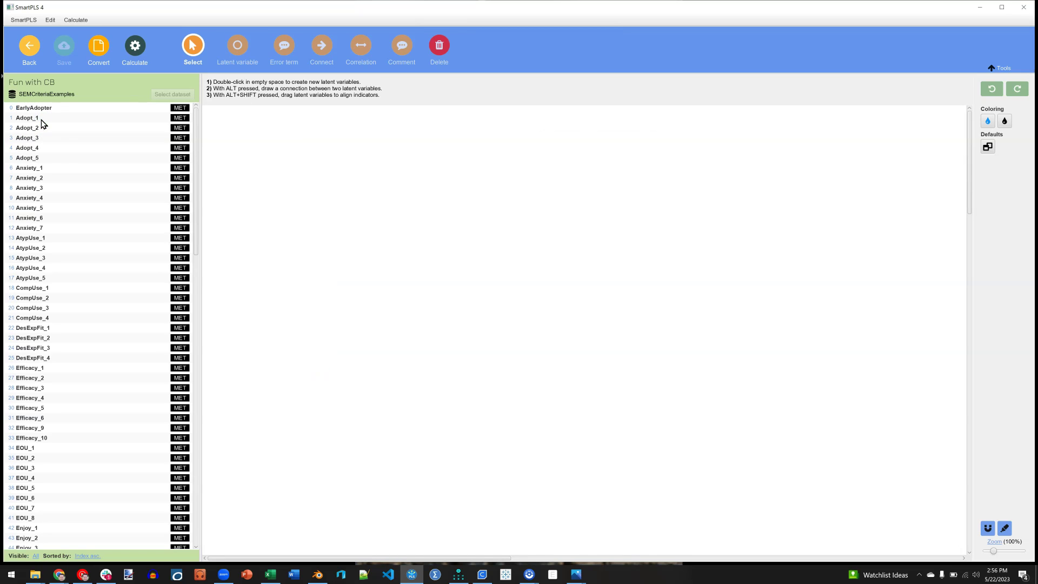
{"action": "left_click", "coordinate": [42, 118]}
{"action": "left_click", "coordinate": [48, 156], "text": "shift"}
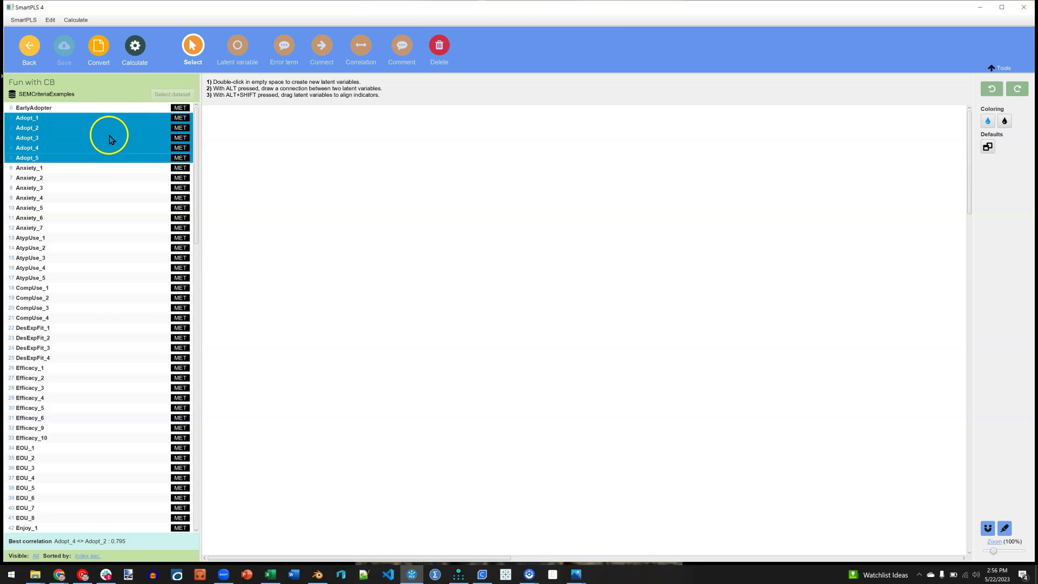
{"action": "left_click_drag", "start_coordinate": [109, 139], "coordinate": [606, 253]}
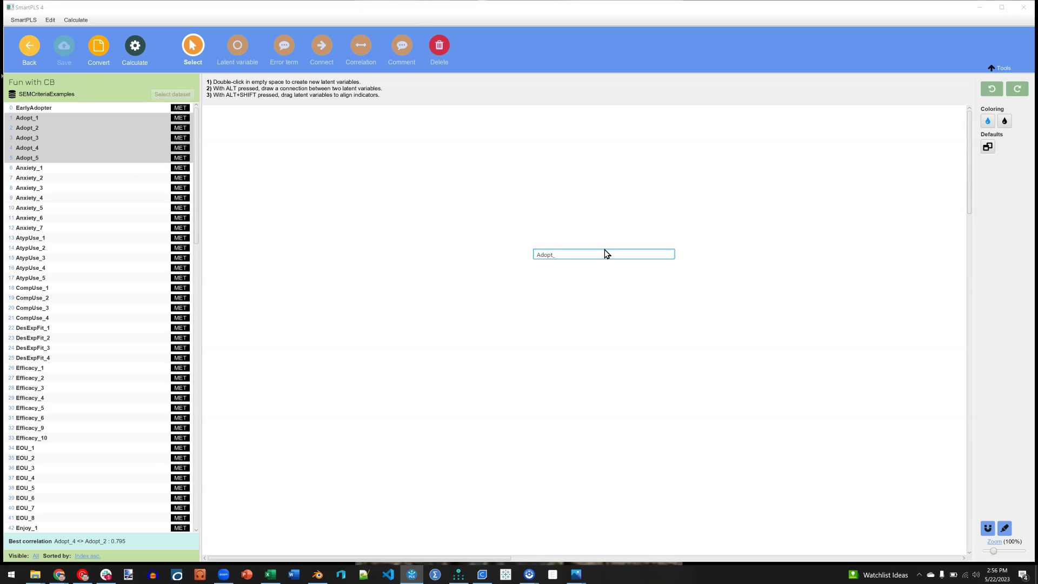
{"action": "key", "text": "Return"}
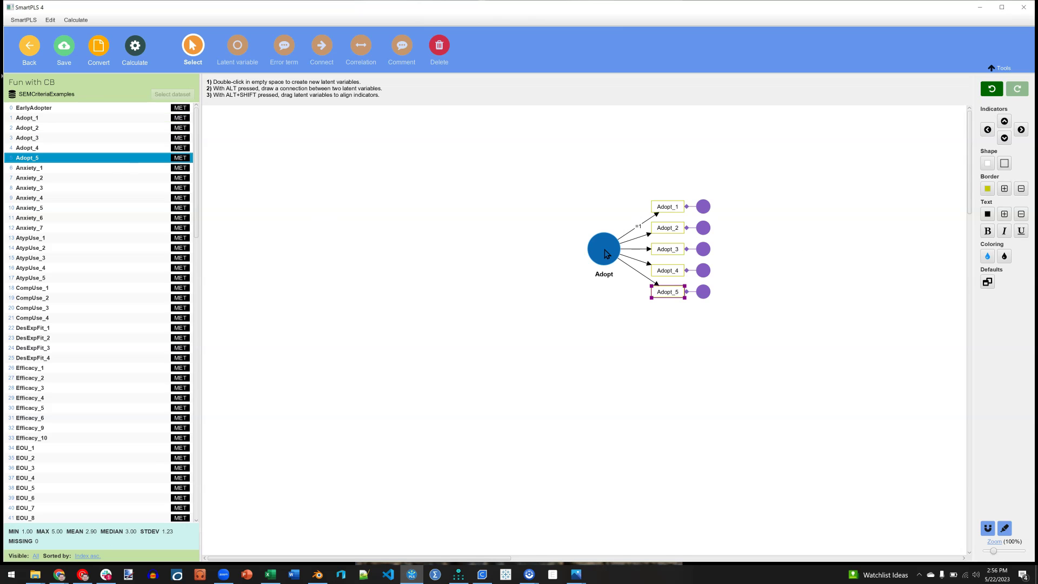
Enlarge the diagram and inspect the Adopt construct and its Adopt_5 indicator
{"action": "left_click", "coordinate": [607, 251]}
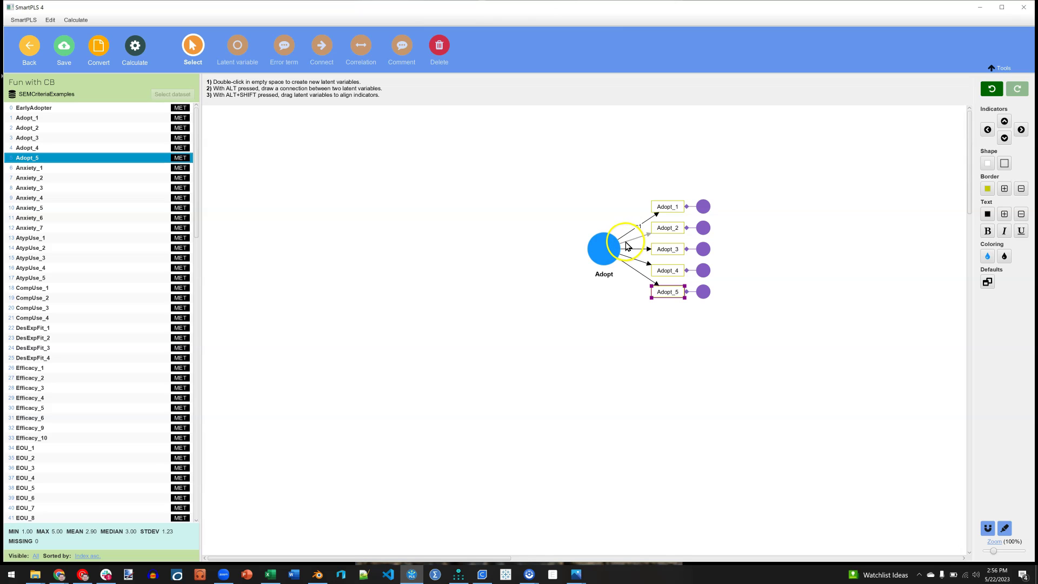
{"action": "scroll", "coordinate": [618, 382], "scroll_direction": "up", "scroll_amount": 5}
{"action": "left_click", "coordinate": [619, 382]}
{"action": "left_click", "coordinate": [380, 245]}
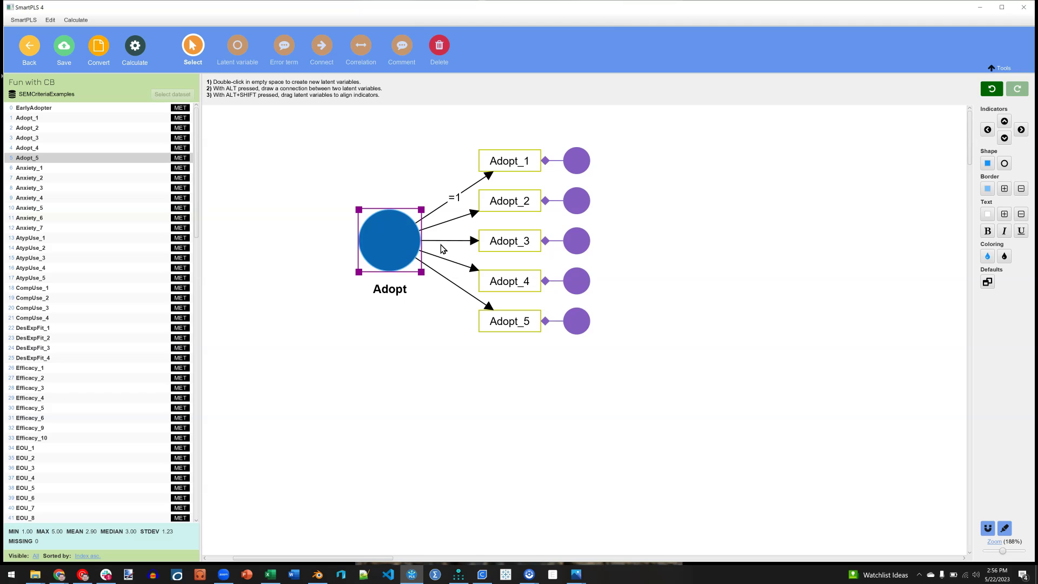
{"action": "left_click", "coordinate": [513, 323]}
{"action": "left_click", "coordinate": [409, 232]}
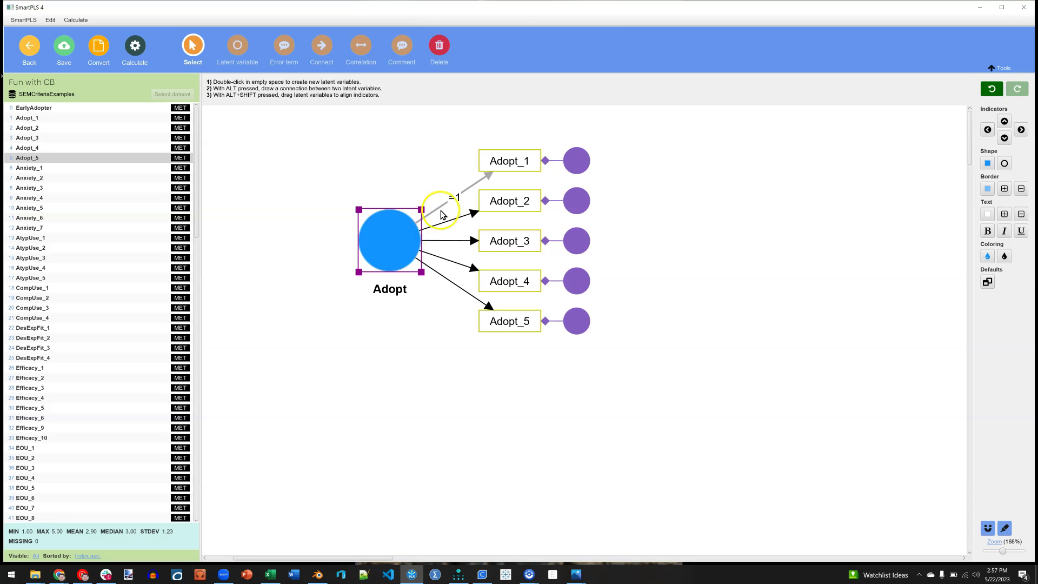
Edit the fixed first-loading constraint and set the Adopt_2 path constraint to 1
{"action": "double_click", "coordinate": [456, 200]}
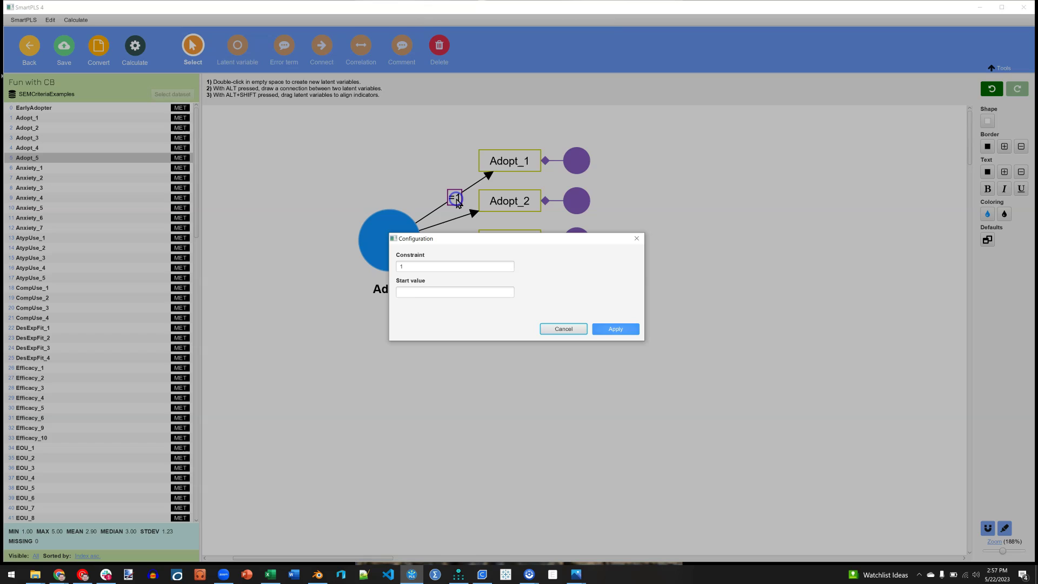
{"action": "left_click", "coordinate": [416, 264]}
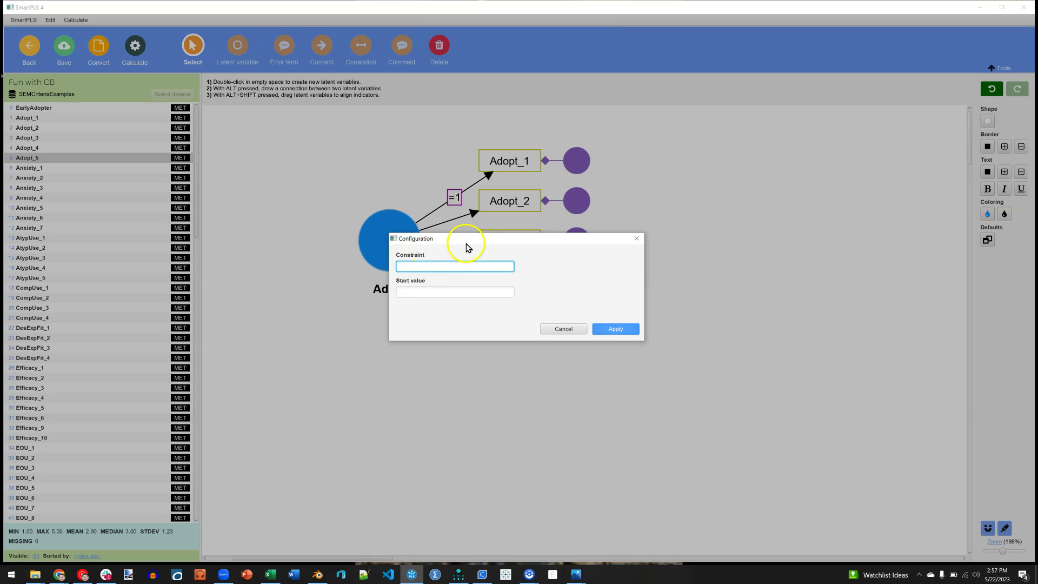
{"action": "left_click", "coordinate": [630, 327]}
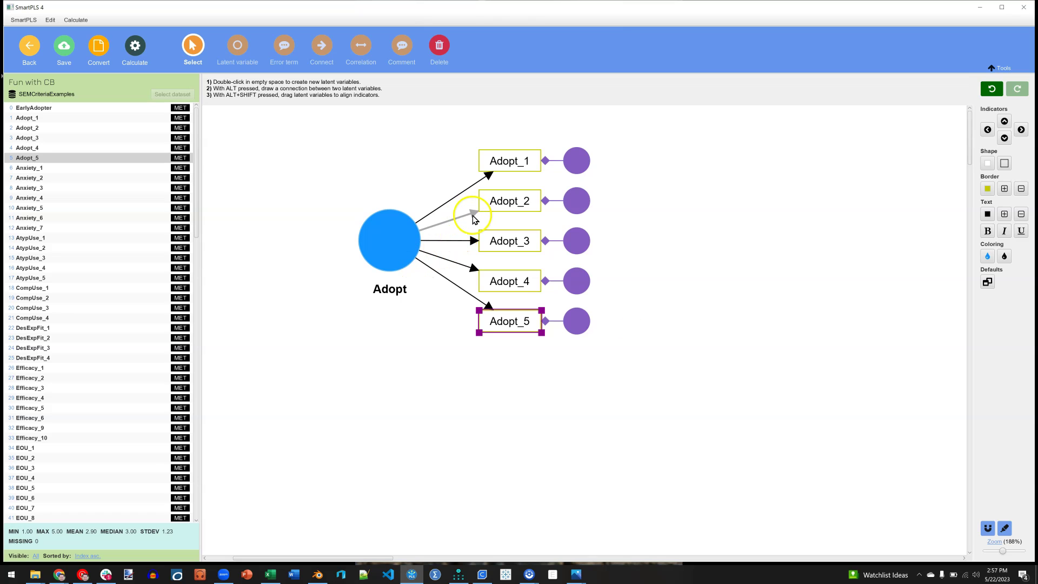
{"action": "left_click", "coordinate": [473, 216]}
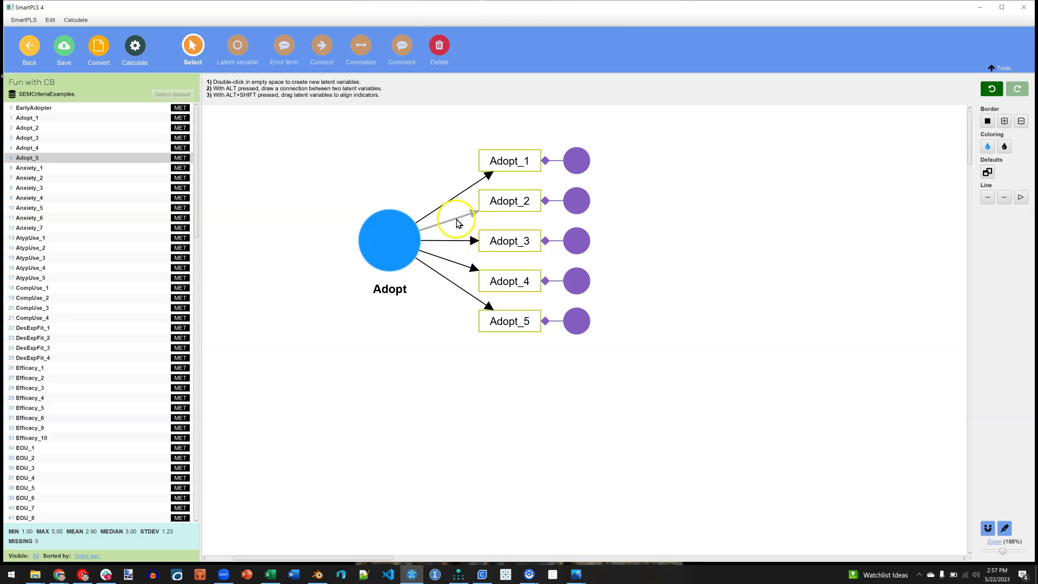
{"action": "double_click", "coordinate": [455, 219]}
{"action": "left_click", "coordinate": [447, 266]}
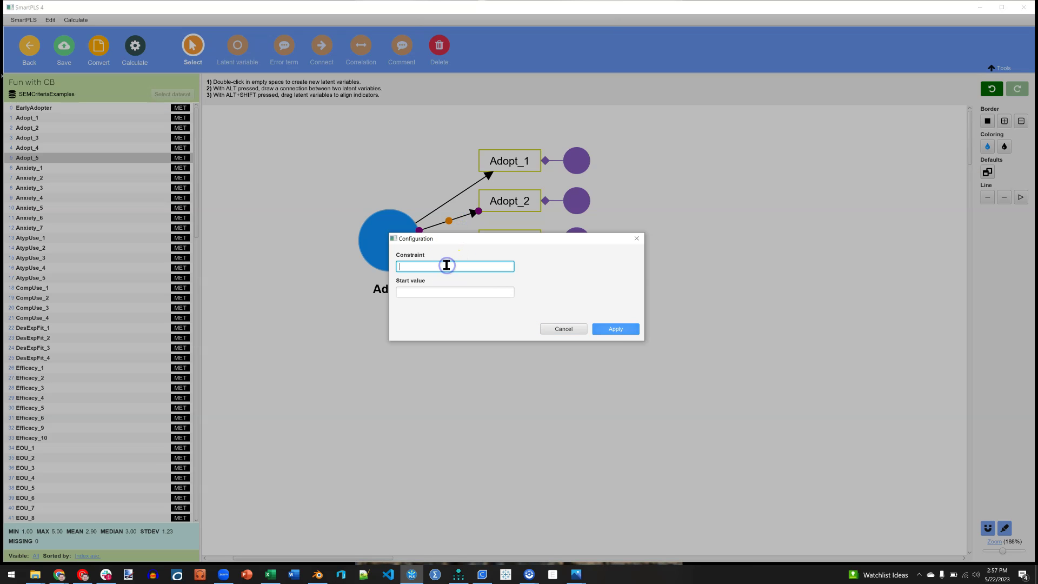
{"action": "type", "text": "1"}
{"action": "left_click", "coordinate": [618, 328]}
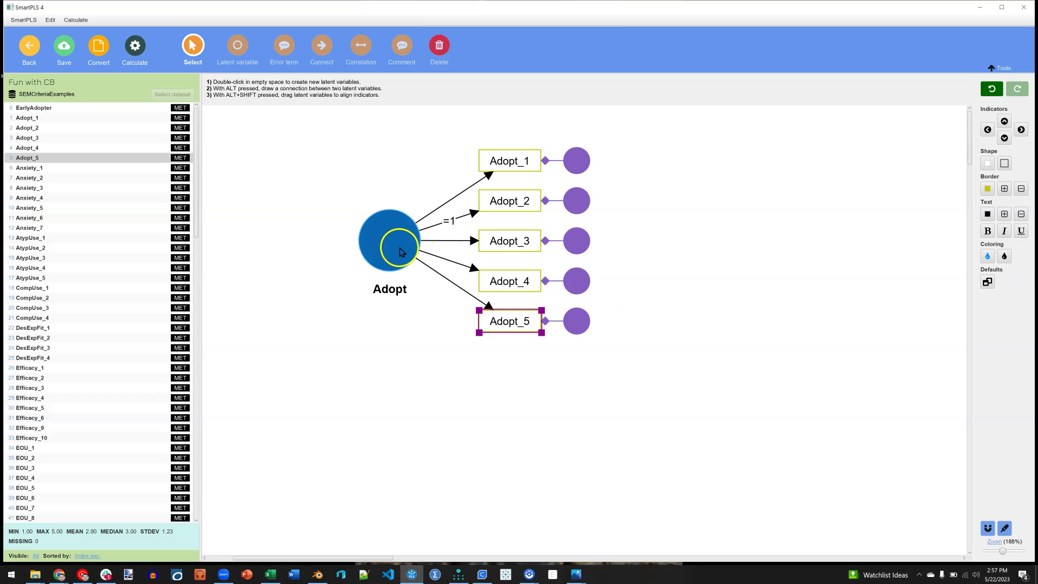
Fix the Adopt factor's variance at 1
{"action": "double_click", "coordinate": [399, 247]}
{"action": "left_click", "coordinate": [468, 284]}
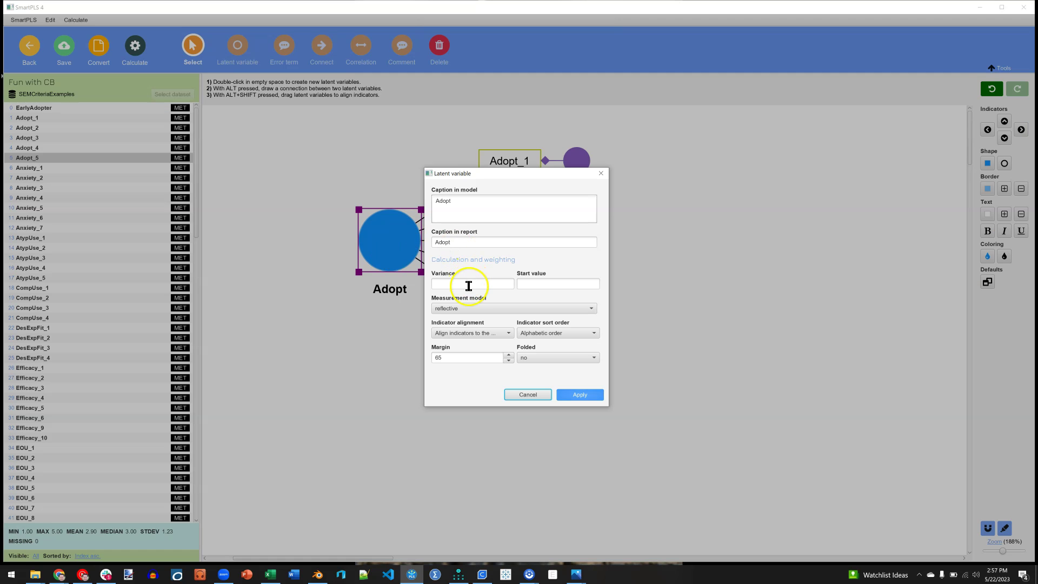
{"action": "left_click", "coordinate": [468, 284]}
{"action": "left_click", "coordinate": [579, 394]}
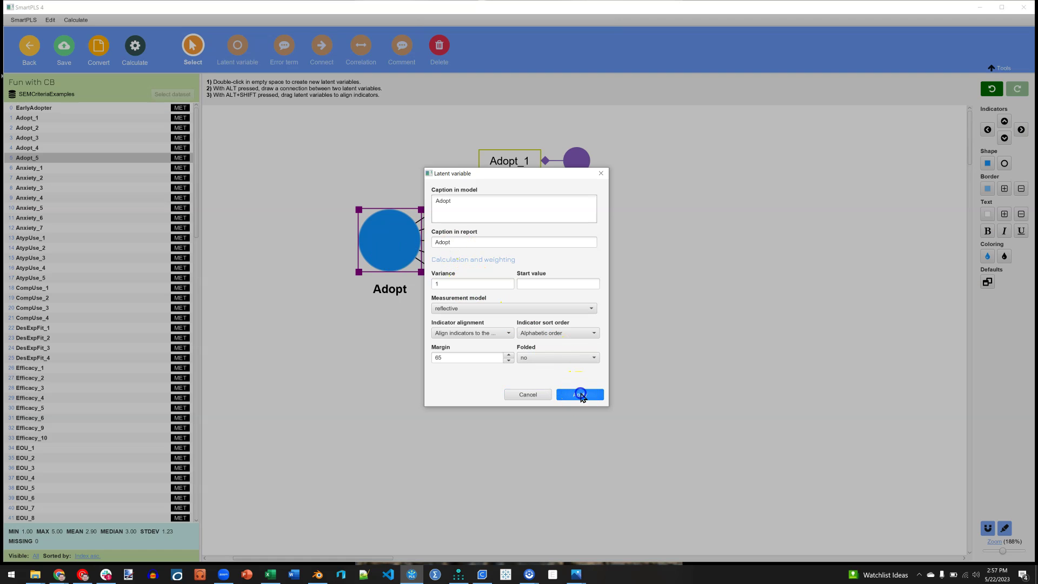
Clear the constraint on the Adopt_2 loading so it is freely estimated
{"action": "left_click", "coordinate": [457, 222]}
{"action": "double_click", "coordinate": [457, 221]}
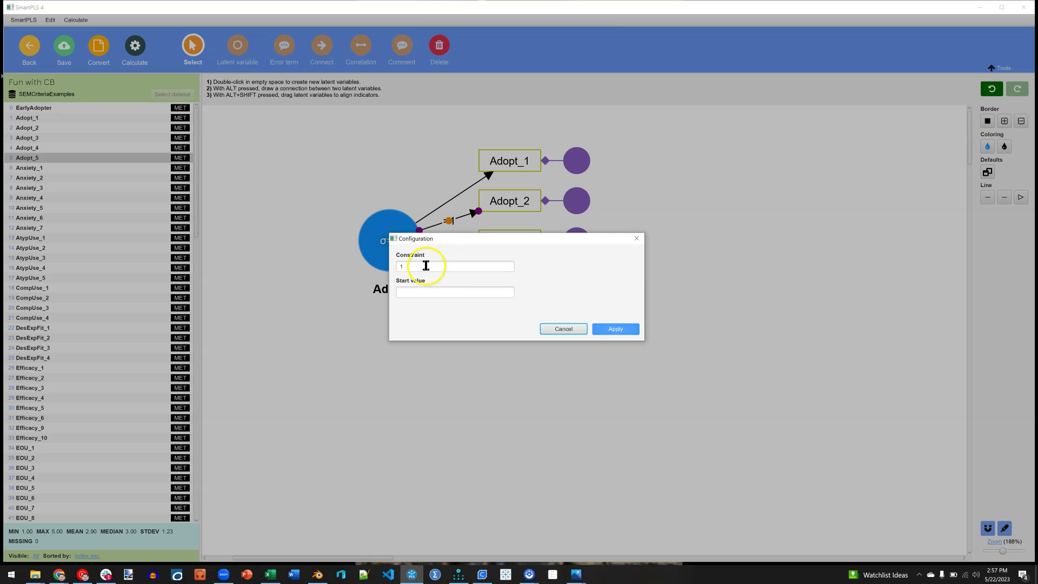
{"action": "left_click", "coordinate": [614, 328]}
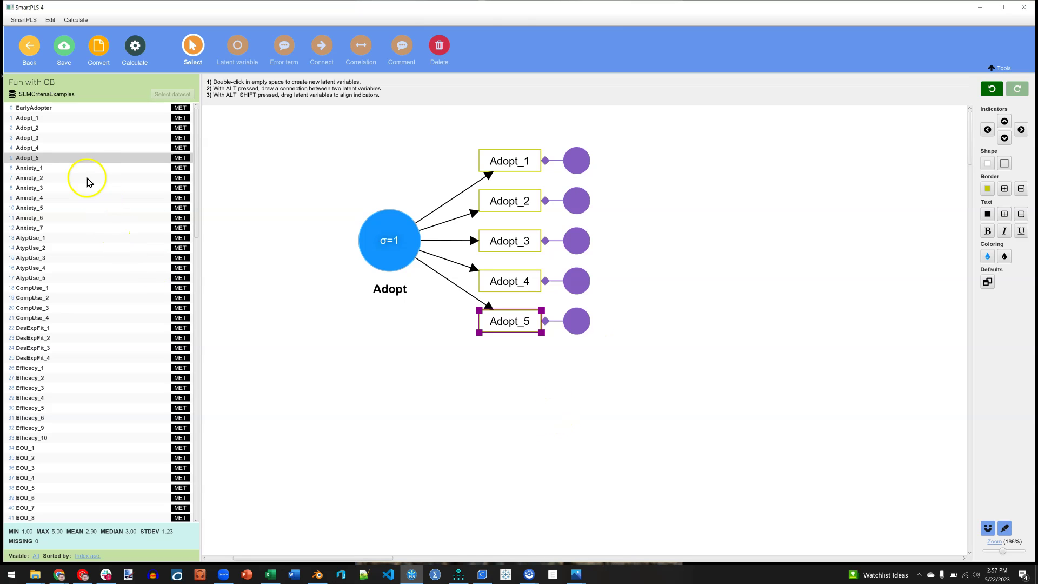
{"action": "left_click", "coordinate": [80, 168]}
Add the Anxiety factor (Anxiety_1–7) and AtypUse factor (AtypUse_1–5) to the canvas
{"action": "left_click", "coordinate": [72, 230], "text": "shift"}
{"action": "left_click_drag", "start_coordinate": [72, 230], "coordinate": [391, 398]}
{"action": "key", "text": "BackSpace"}
{"action": "key", "text": "Return"}
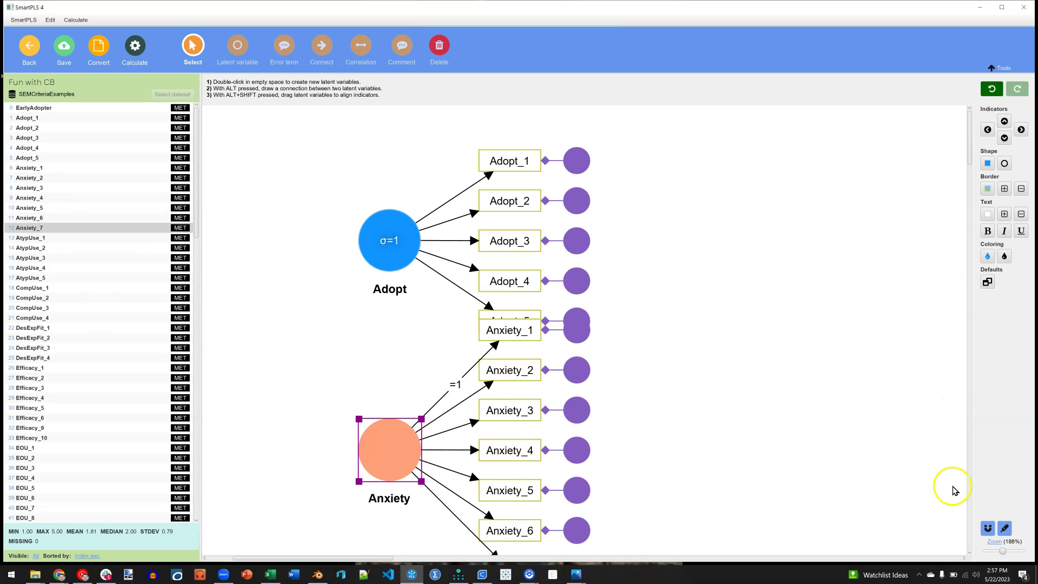
{"action": "left_click_drag", "start_coordinate": [1002, 551], "coordinate": [992, 551]}
{"action": "left_click_drag", "start_coordinate": [226, 302], "coordinate": [226, 305]}
{"action": "left_click", "coordinate": [30, 238]}
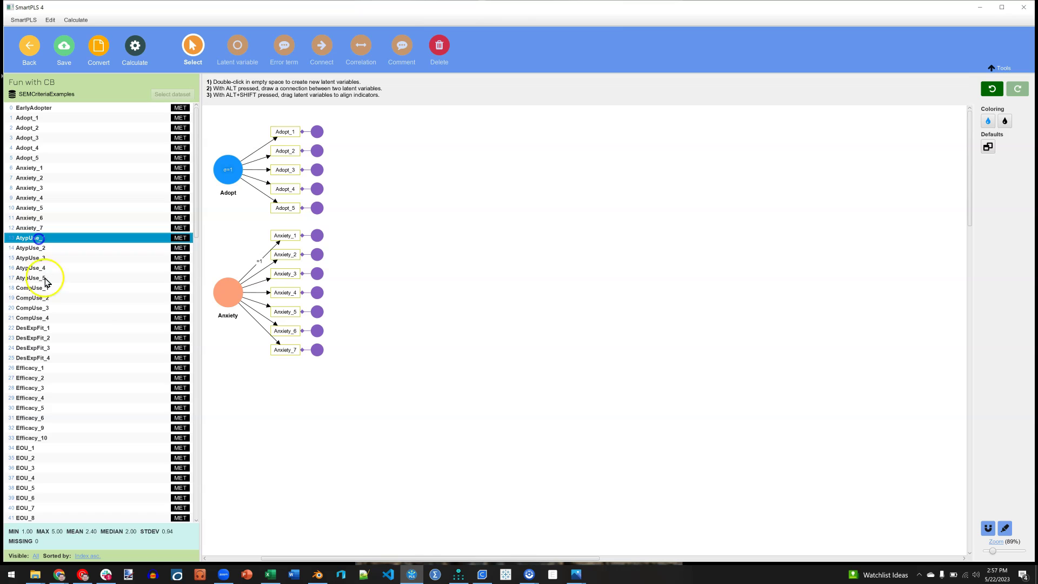
{"action": "left_click", "coordinate": [47, 276], "text": "shift"}
{"action": "left_click_drag", "start_coordinate": [46, 277], "coordinate": [227, 387]}
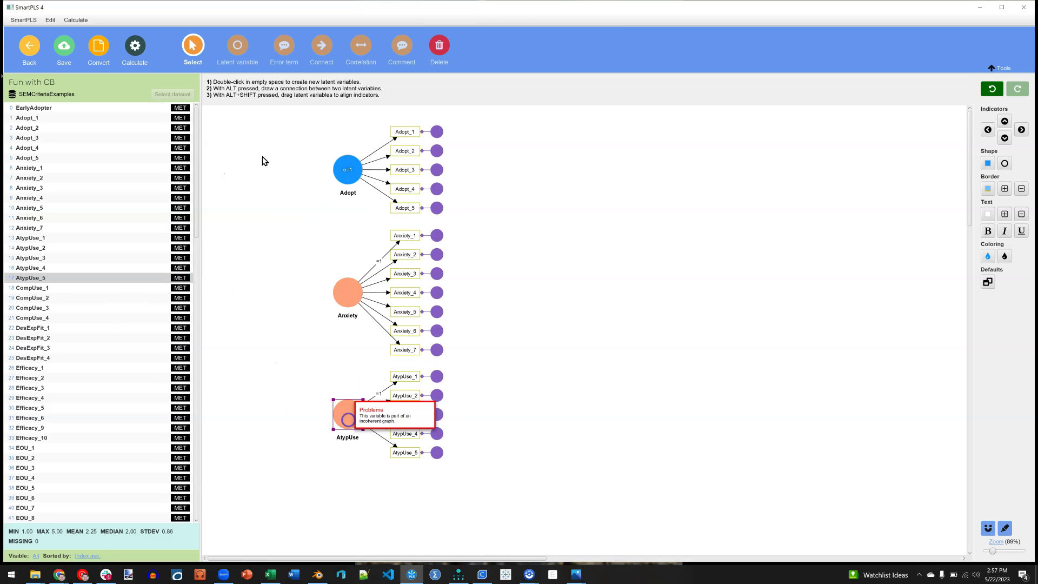
Draw correlations linking the Adopt, Anxiety and AtypUse factors
{"action": "left_click", "coordinate": [359, 51]}
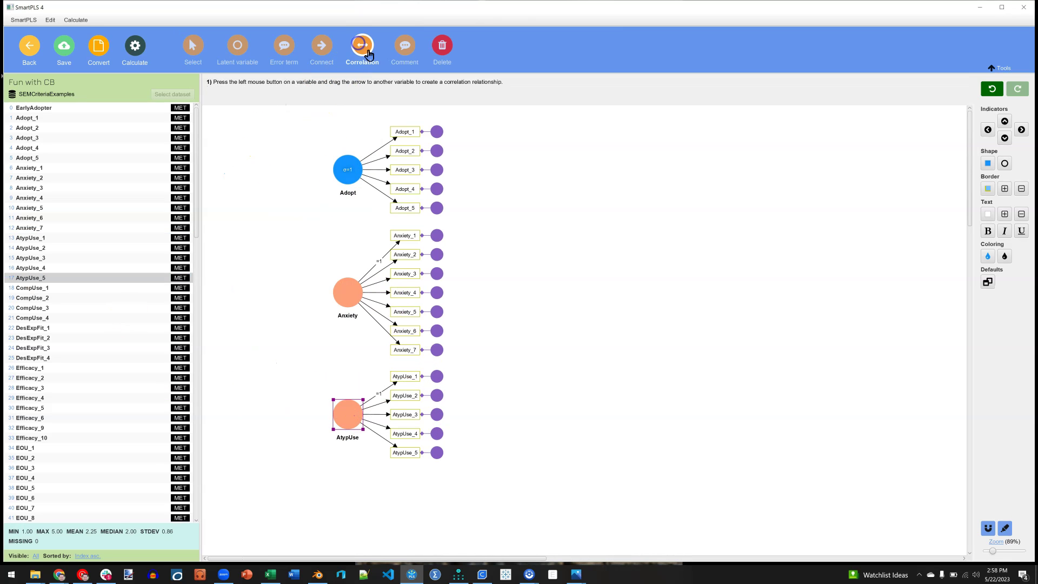
{"action": "left_click_drag", "start_coordinate": [345, 176], "coordinate": [348, 414]}
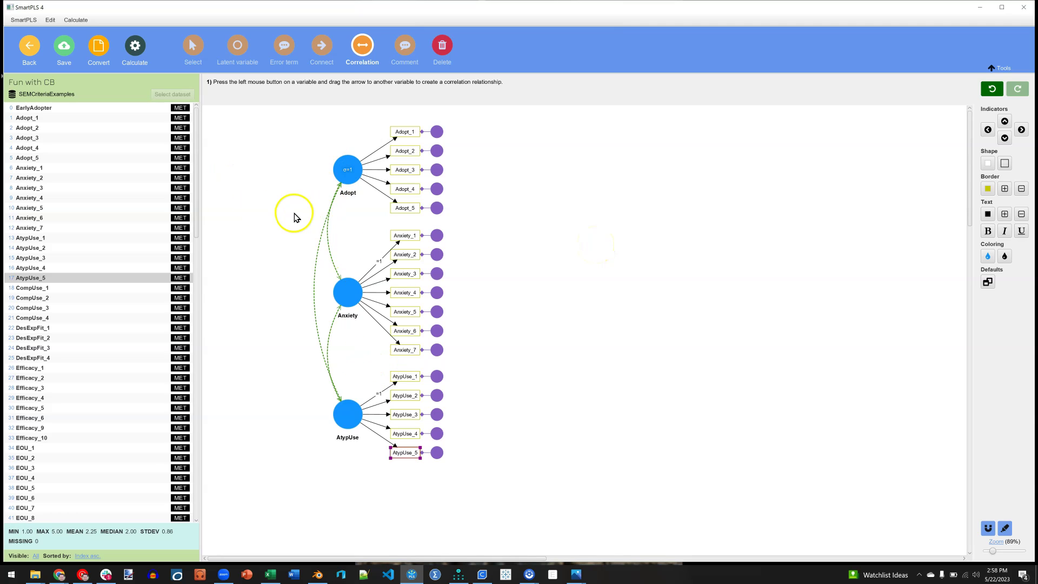
{"action": "left_click", "coordinate": [143, 51]}
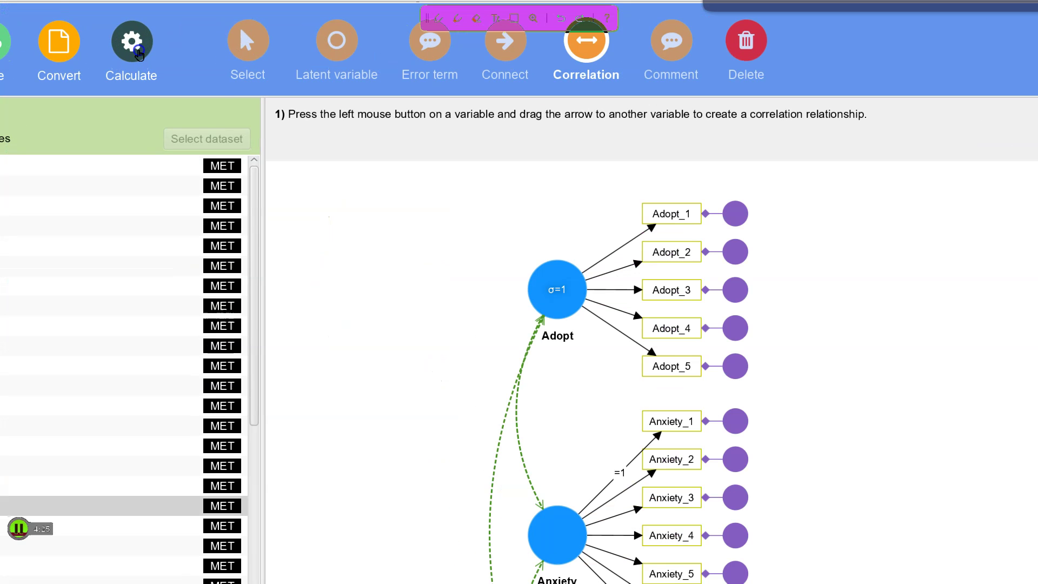
Run the basic CB-SEM algorithm, yielding factor correlations of −0.578, 0.215 and −0.086
{"action": "left_click", "coordinate": [138, 52]}
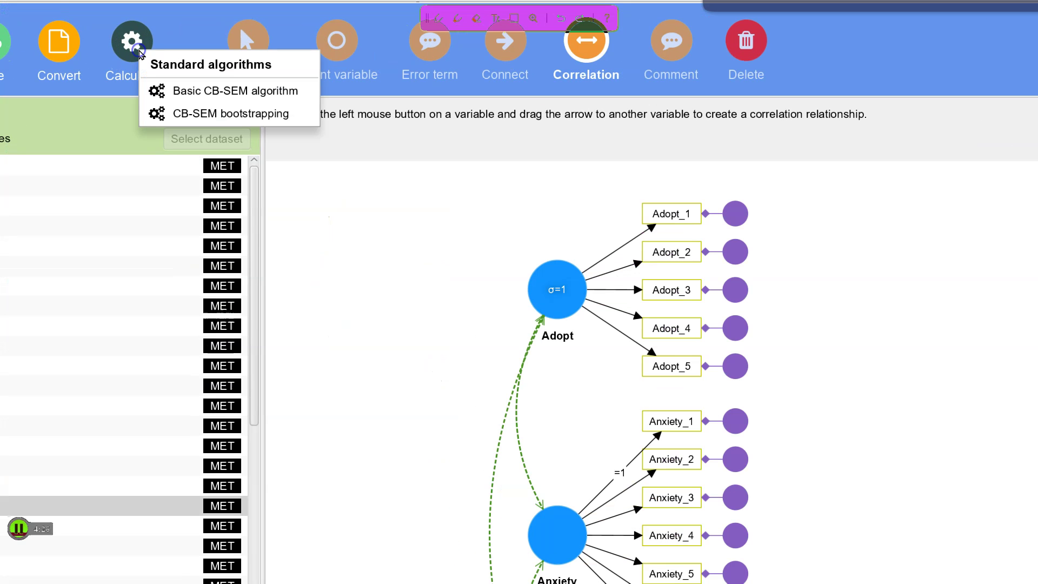
{"action": "left_click", "coordinate": [201, 76]}
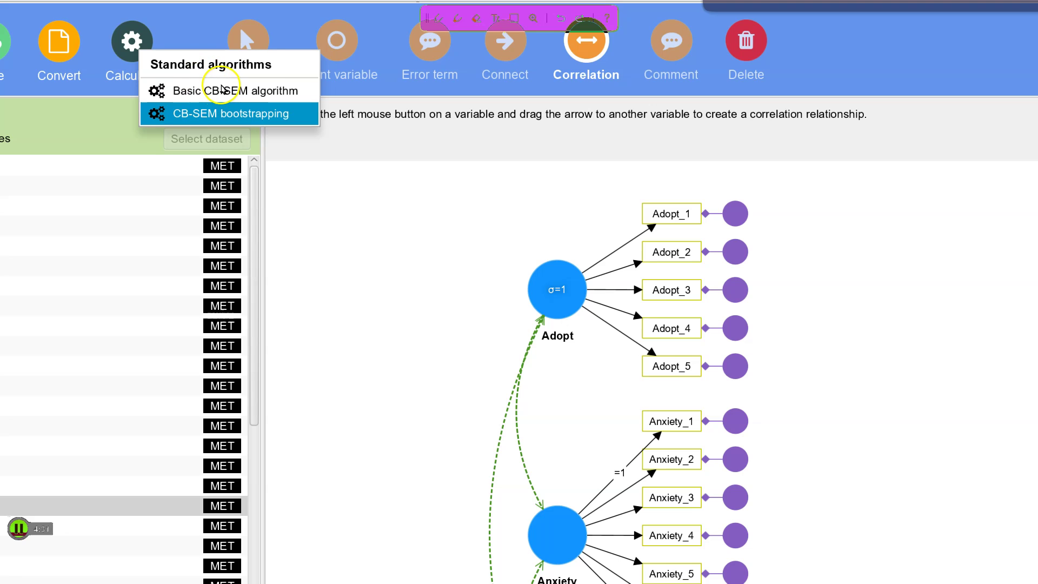
{"action": "left_click", "coordinate": [210, 84]}
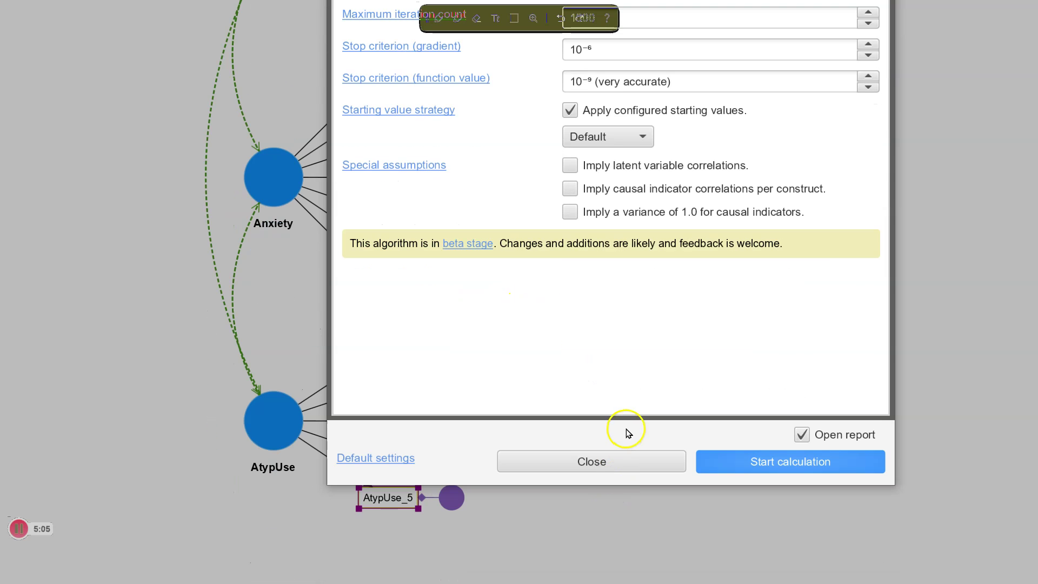
{"action": "key", "text": "Return"}
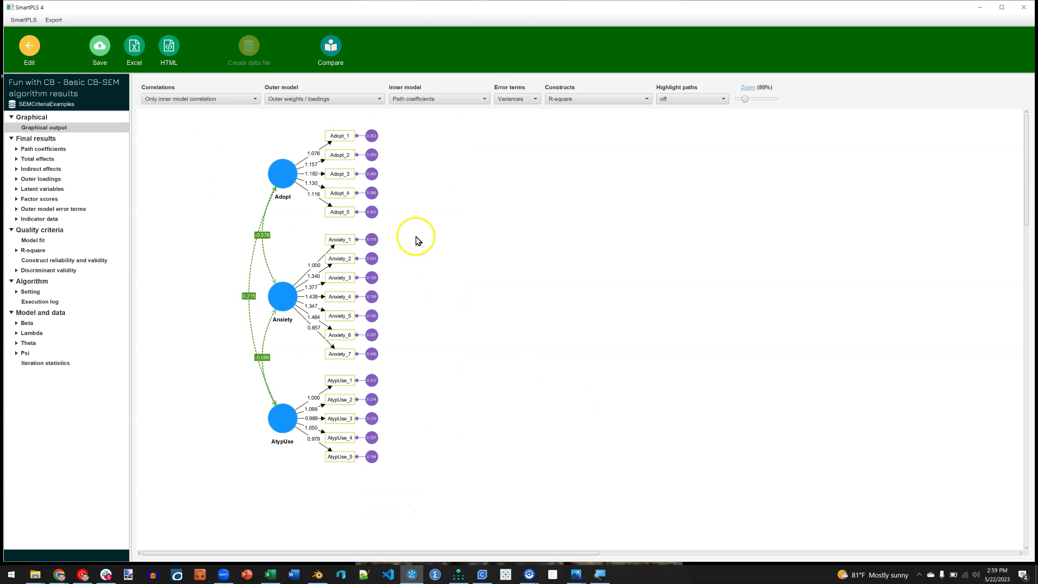
Zoom the results diagram and display standardized outer loadings, e.g. 0.851 for Adopt_1
{"action": "mouse_move", "coordinate": [271, 178]}
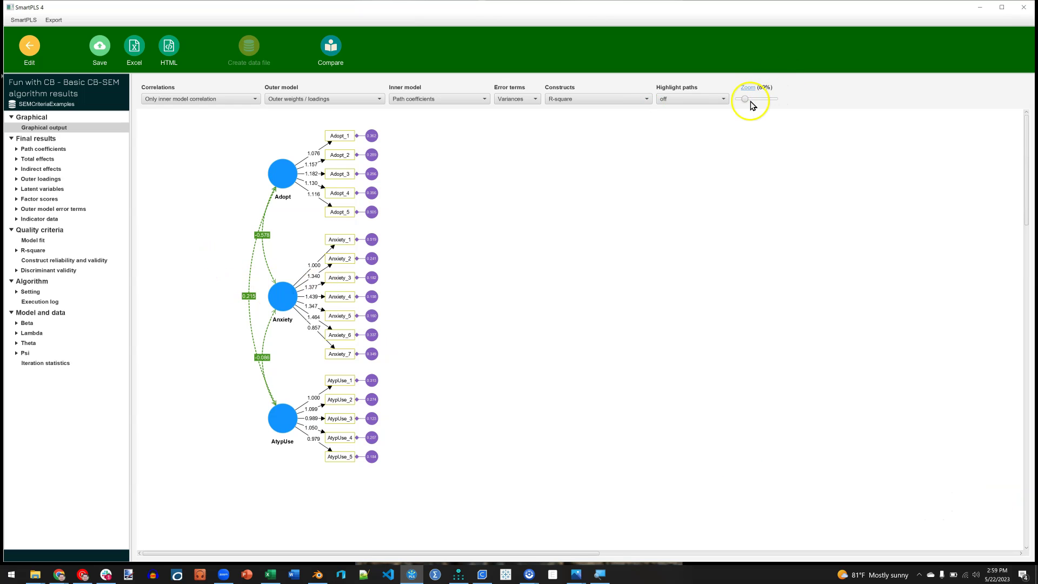
{"action": "left_click_drag", "start_coordinate": [744, 99], "coordinate": [753, 99]}
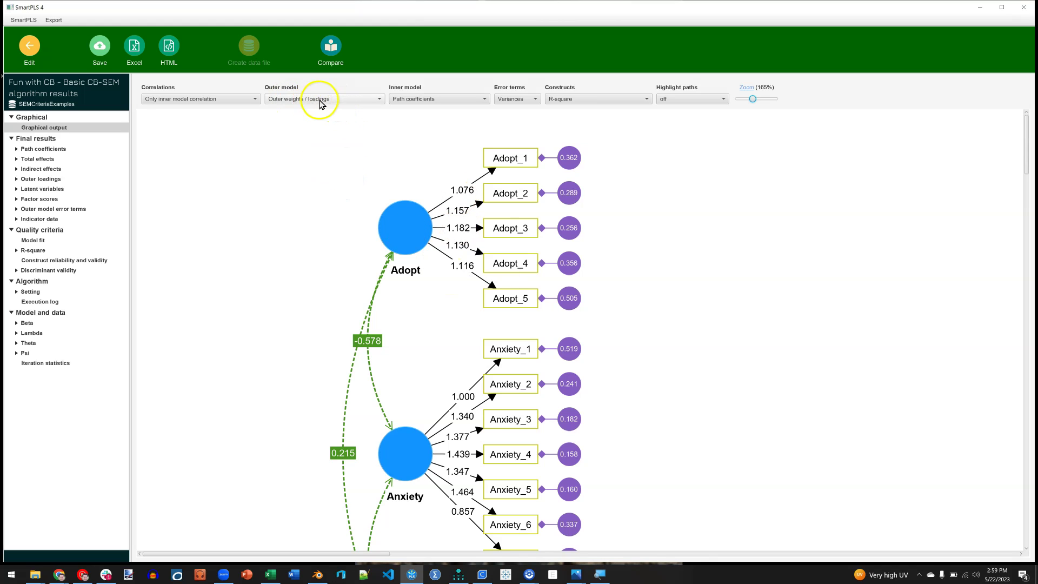
{"action": "left_click", "coordinate": [353, 100]}
{"action": "left_click", "coordinate": [360, 133]}
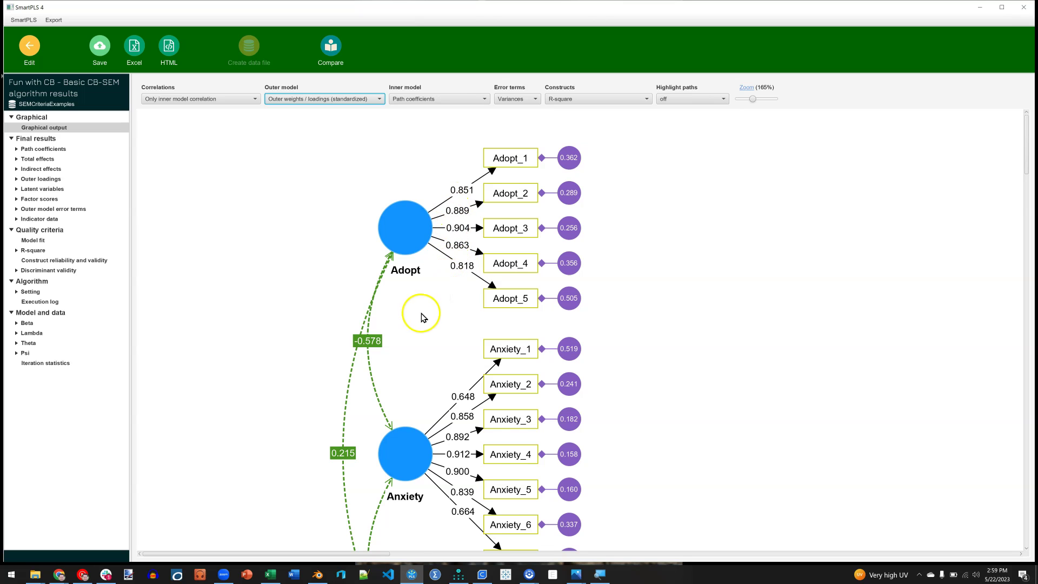
{"action": "scroll", "coordinate": [399, 378], "scroll_direction": "down", "scroll_amount": 2}
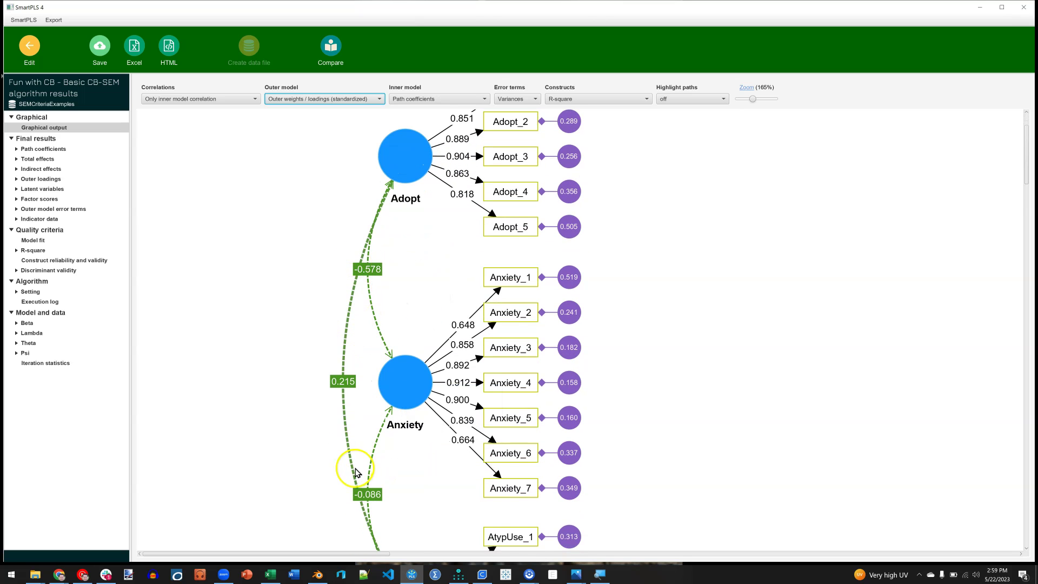
{"action": "scroll", "coordinate": [357, 460], "scroll_direction": "down", "scroll_amount": 7}
{"action": "scroll", "coordinate": [459, 363], "scroll_direction": "up", "scroll_amount": 9}
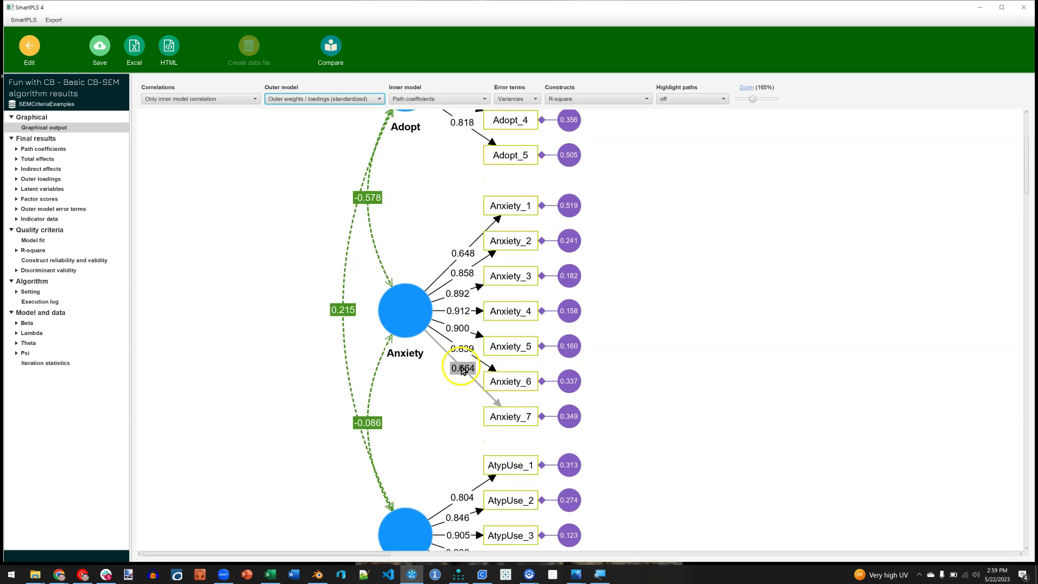
{"action": "mouse_move", "coordinate": [571, 162]}
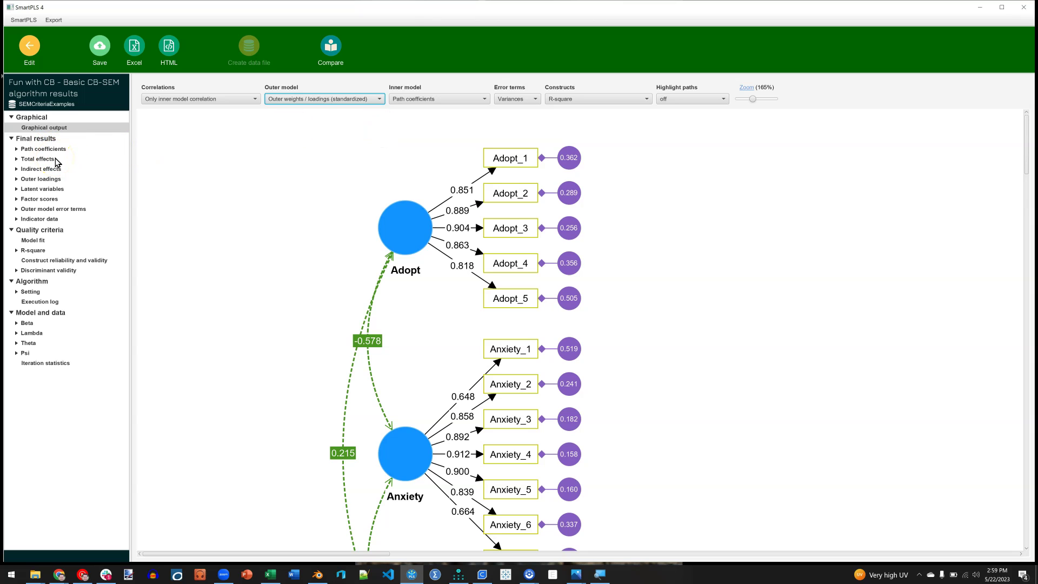
Show the standardized outer loadings matrix, flagging Anxiety_1 (0.648) and Anxiety_7 (0.664)
{"action": "left_click", "coordinate": [317, 220]}
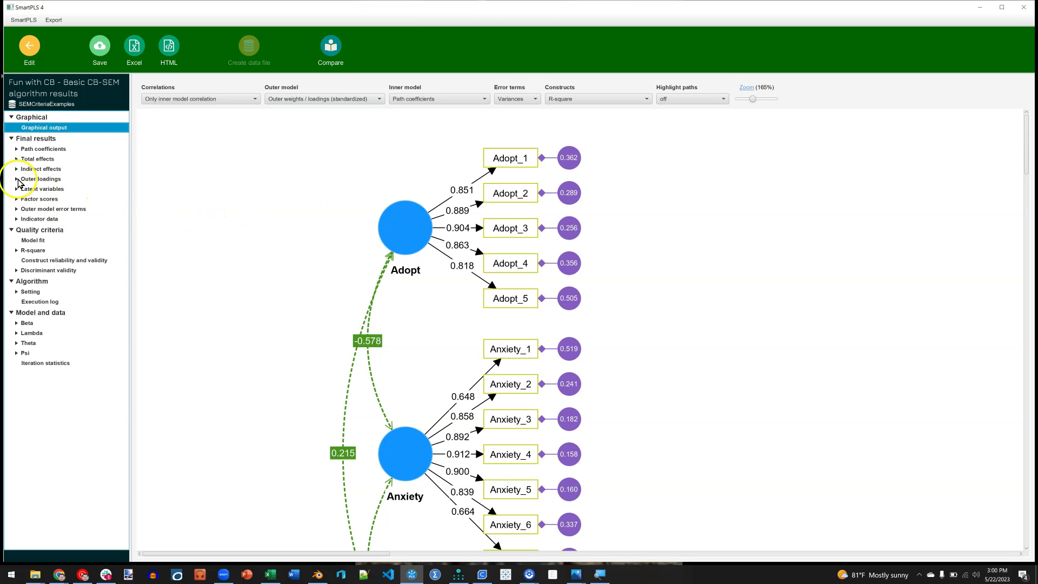
{"action": "left_click", "coordinate": [17, 179]}
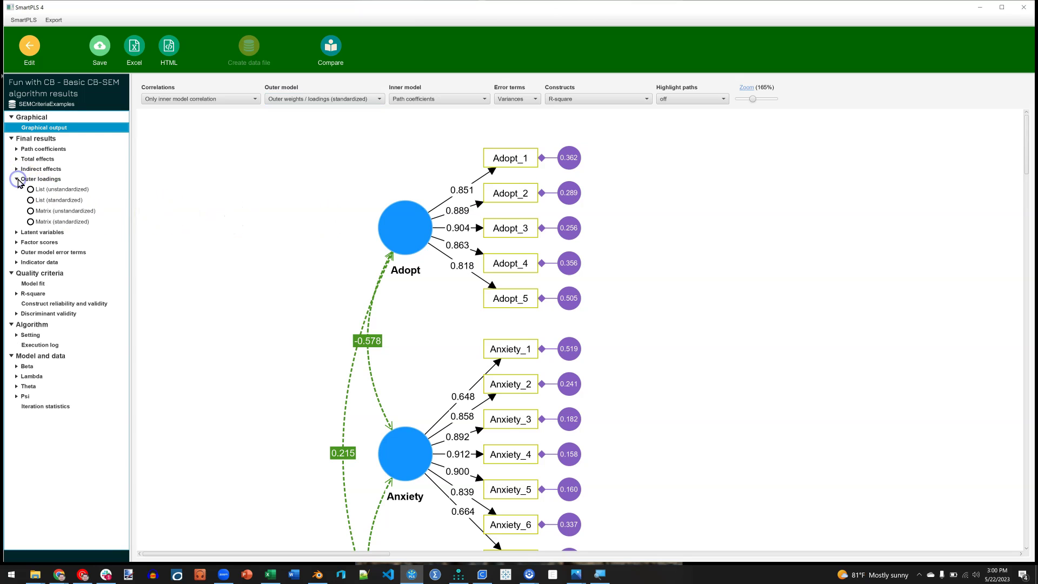
{"action": "left_click", "coordinate": [61, 222]}
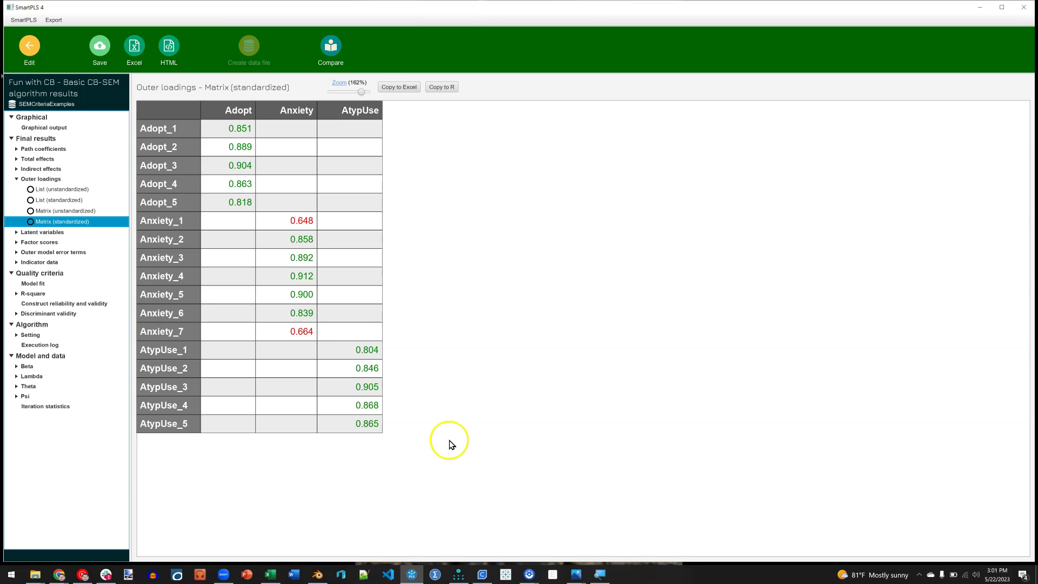
Review the model fit report
{"action": "left_click", "coordinate": [33, 284]}
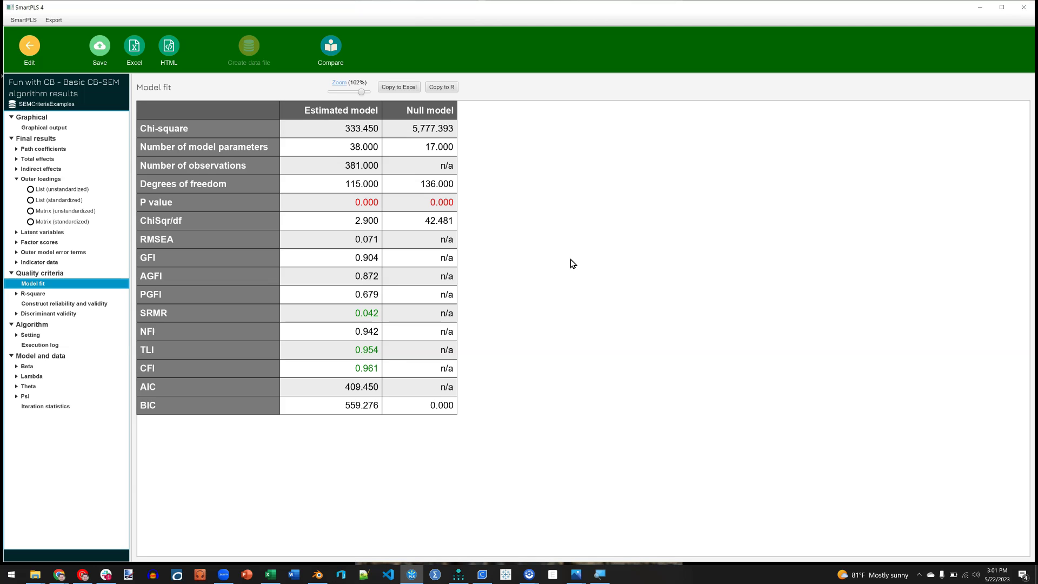
{"action": "left_click", "coordinate": [551, 258]}
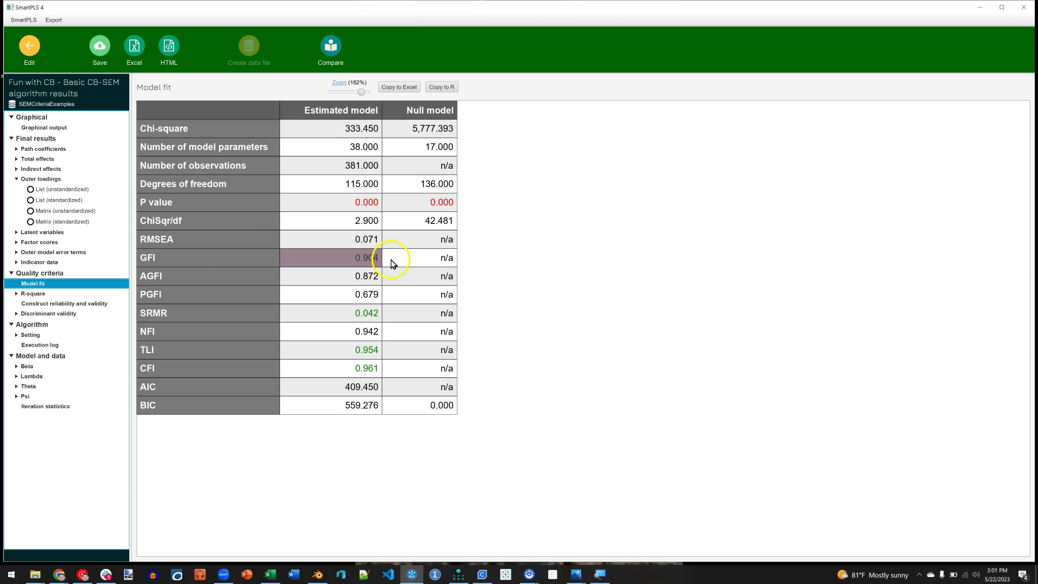
{"action": "left_click", "coordinate": [265, 243]}
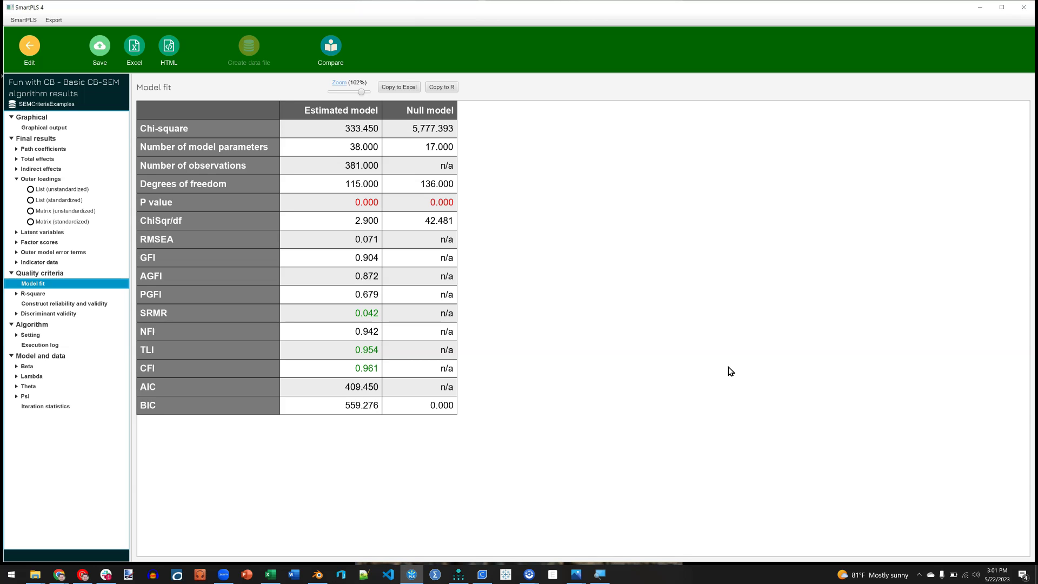
Check construct reliability and validity, then the Fornell-Larcker and HTMT discriminant validity tables
{"action": "left_click", "coordinate": [73, 304]}
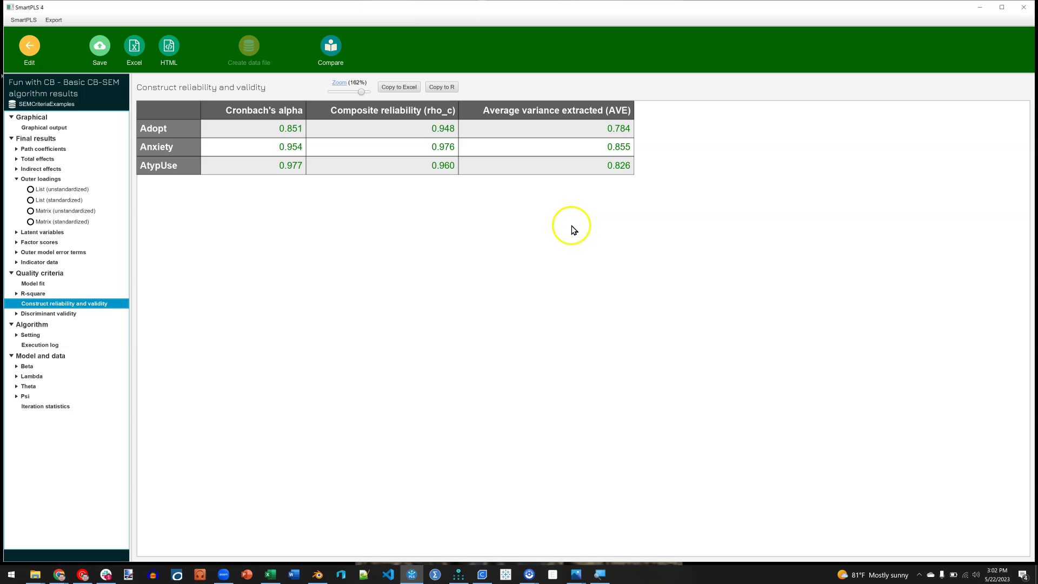
{"action": "left_click", "coordinate": [66, 316]}
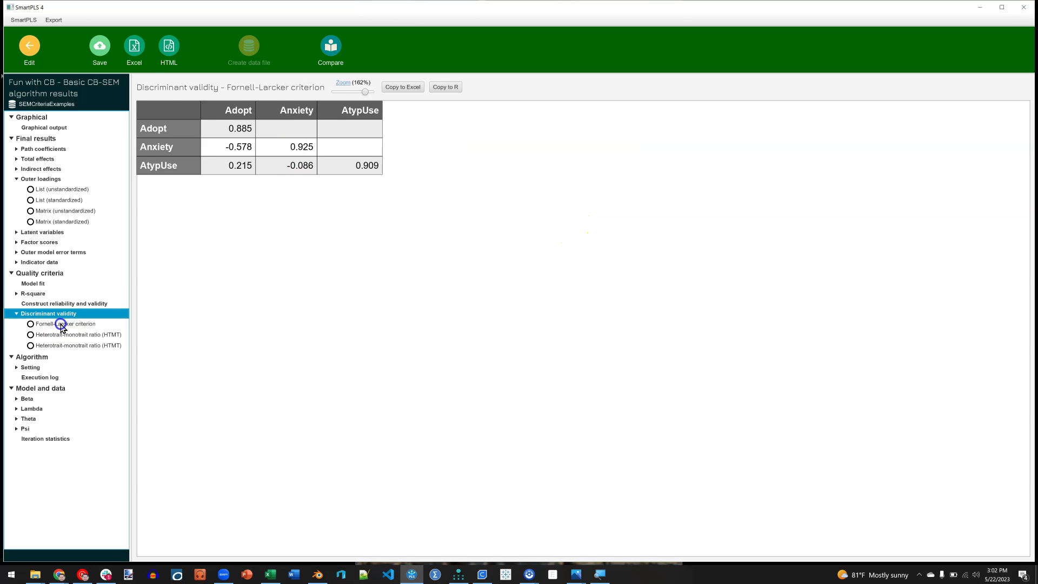
{"action": "left_click", "coordinate": [62, 326]}
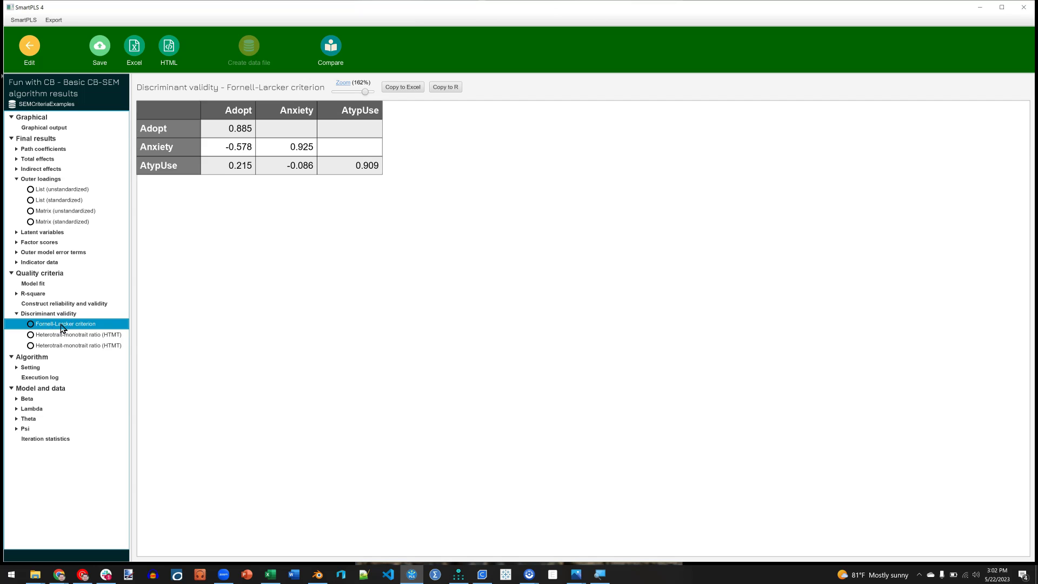
{"action": "left_click", "coordinate": [66, 336]}
{"action": "left_click", "coordinate": [240, 249]}
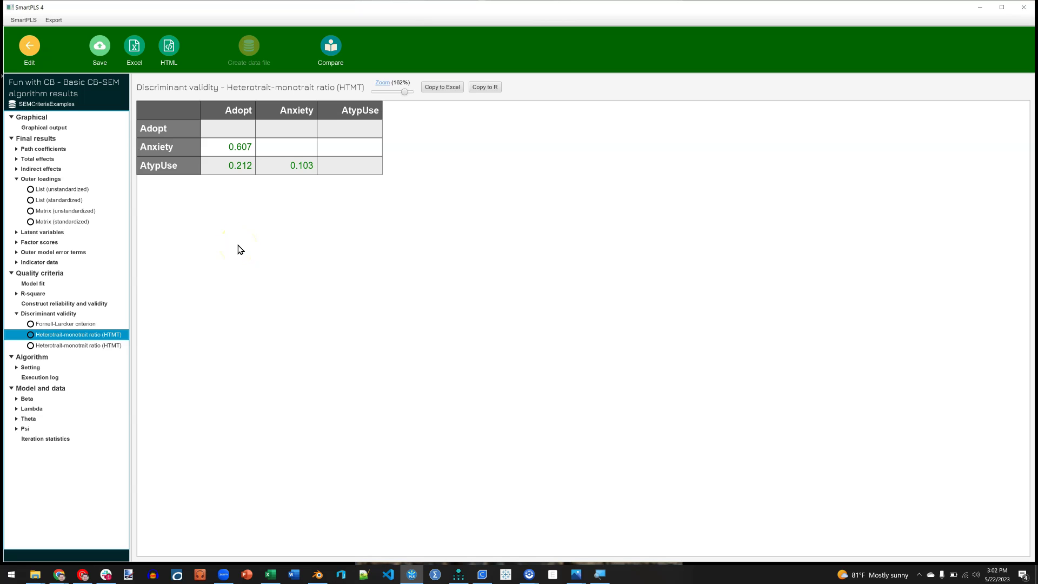
Back on the path diagram, run CB-SEM bootstrapping with Complete (slower) results
{"action": "left_click", "coordinate": [29, 45]}
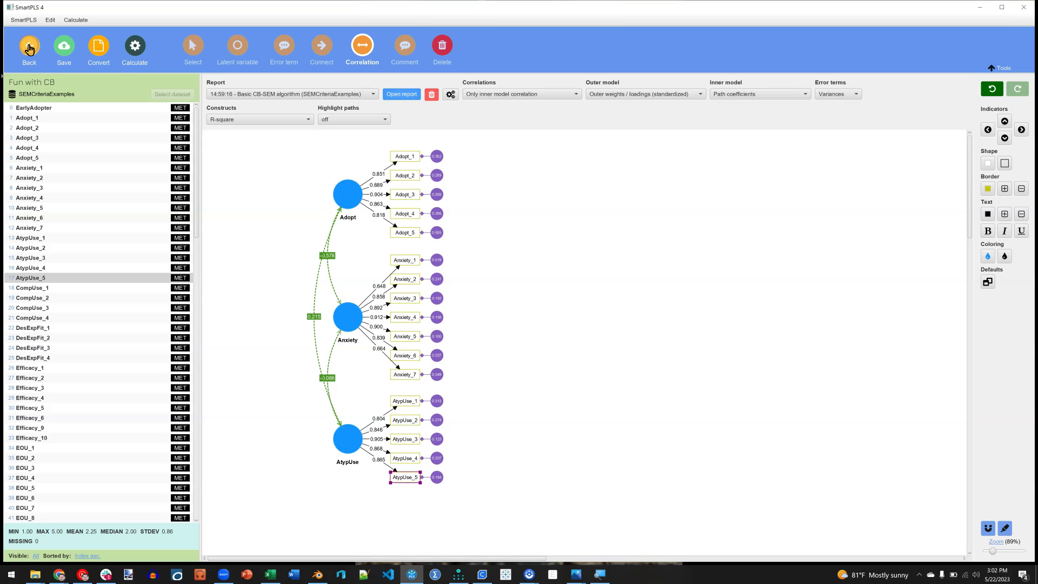
{"action": "left_click", "coordinate": [134, 46]}
{"action": "left_click", "coordinate": [174, 76]}
{"action": "left_click", "coordinate": [175, 83]}
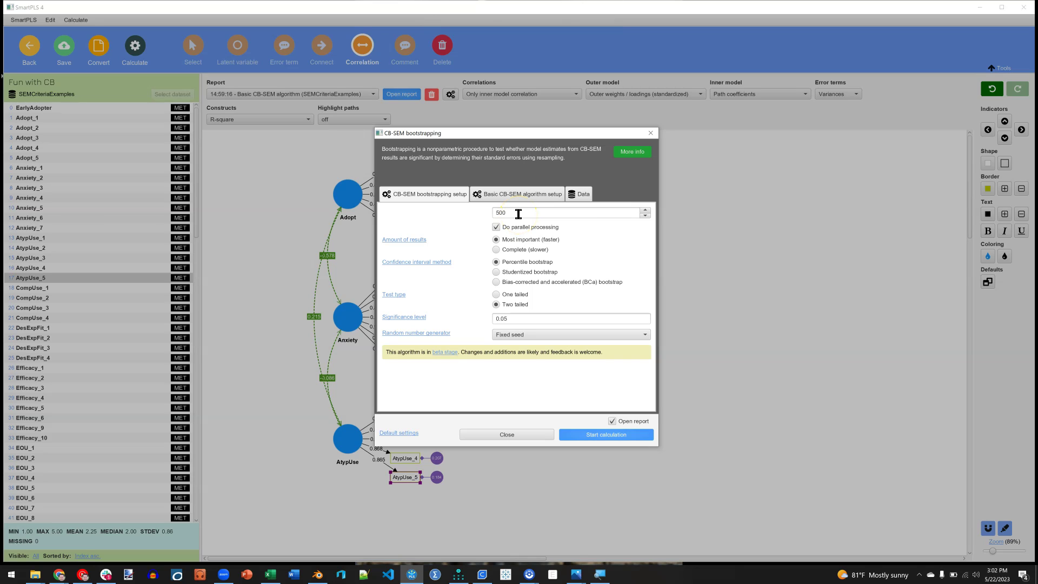
{"action": "left_click", "coordinate": [505, 251]}
{"action": "left_click", "coordinate": [612, 436]}
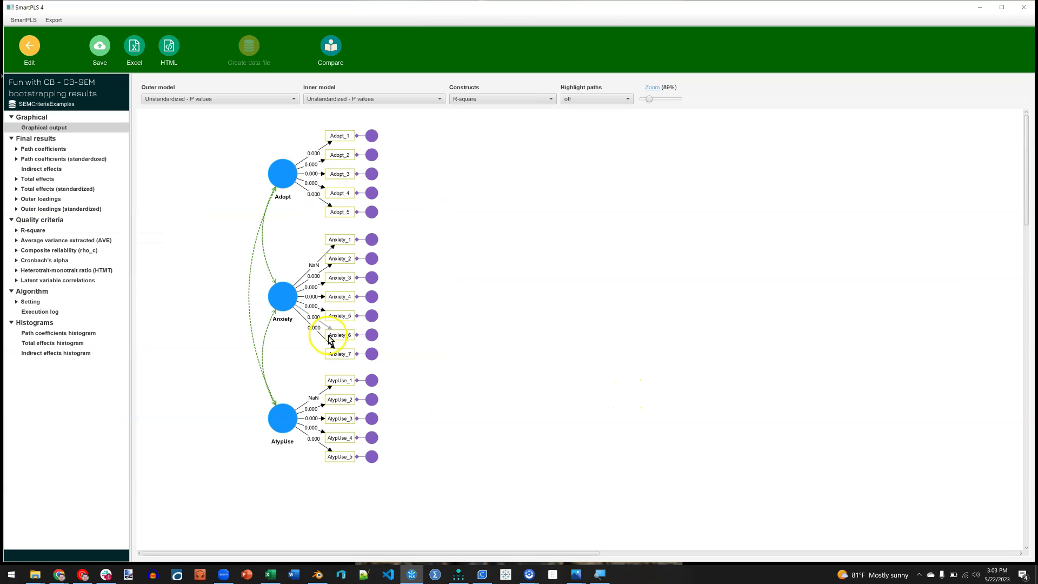
Display 'Standardized - Outer weights/loadings and p values' on the diagram and zoom in to read them
{"action": "left_click", "coordinate": [231, 100]}
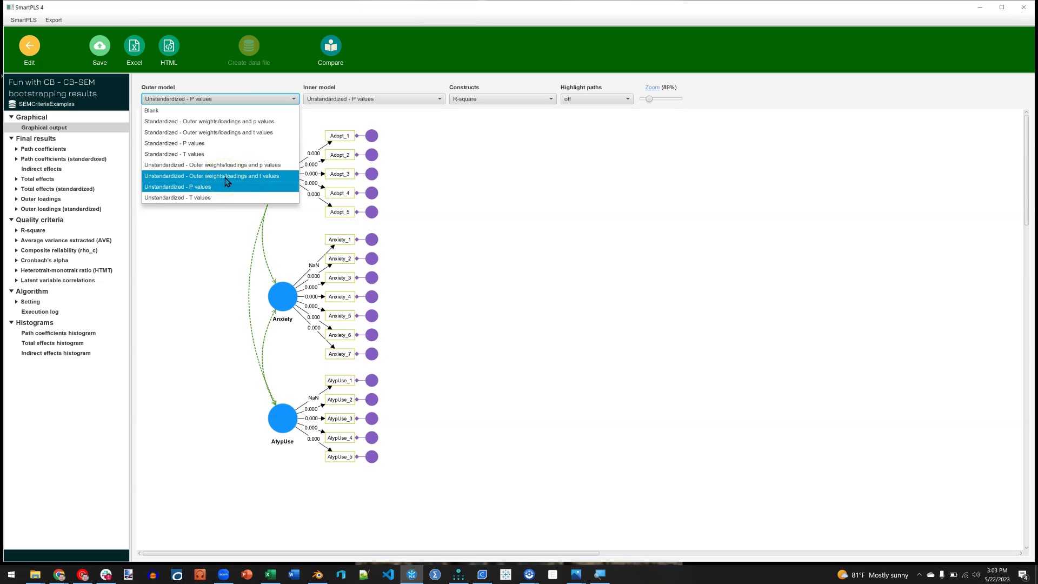
{"action": "left_click", "coordinate": [217, 123]}
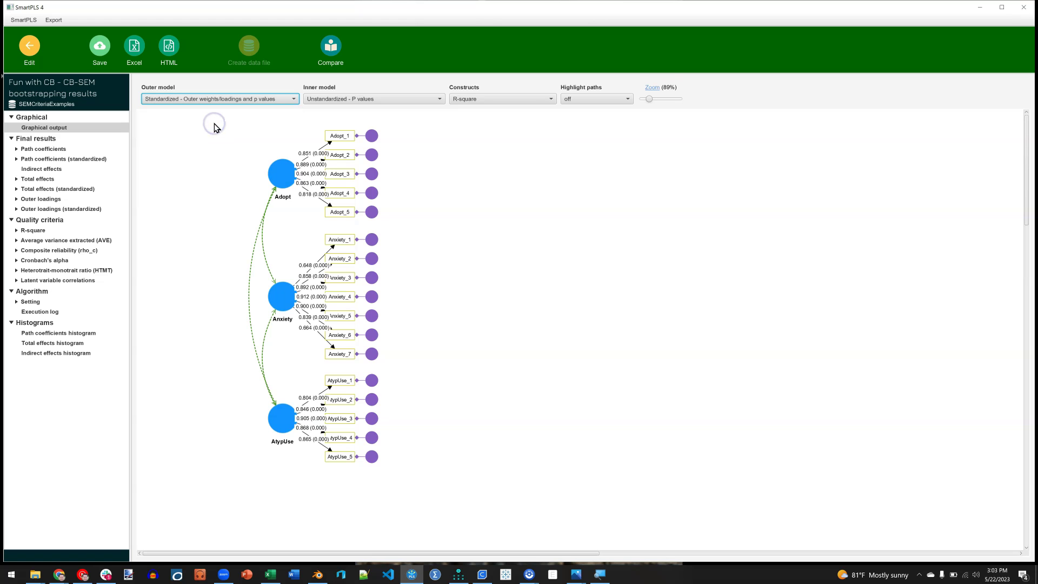
{"action": "left_click_drag", "start_coordinate": [649, 101], "coordinate": [657, 101]}
{"action": "scroll", "coordinate": [464, 325], "scroll_direction": "down", "scroll_amount": 2}
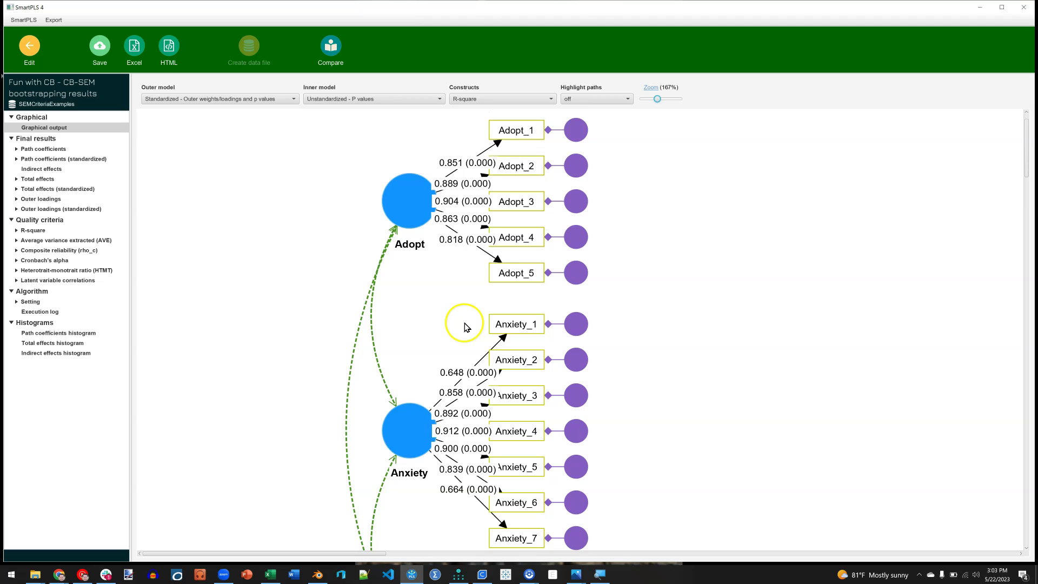
{"action": "scroll", "coordinate": [465, 324], "scroll_direction": "down", "scroll_amount": 4}
{"action": "scroll", "coordinate": [427, 384], "scroll_direction": "up", "scroll_amount": 4}
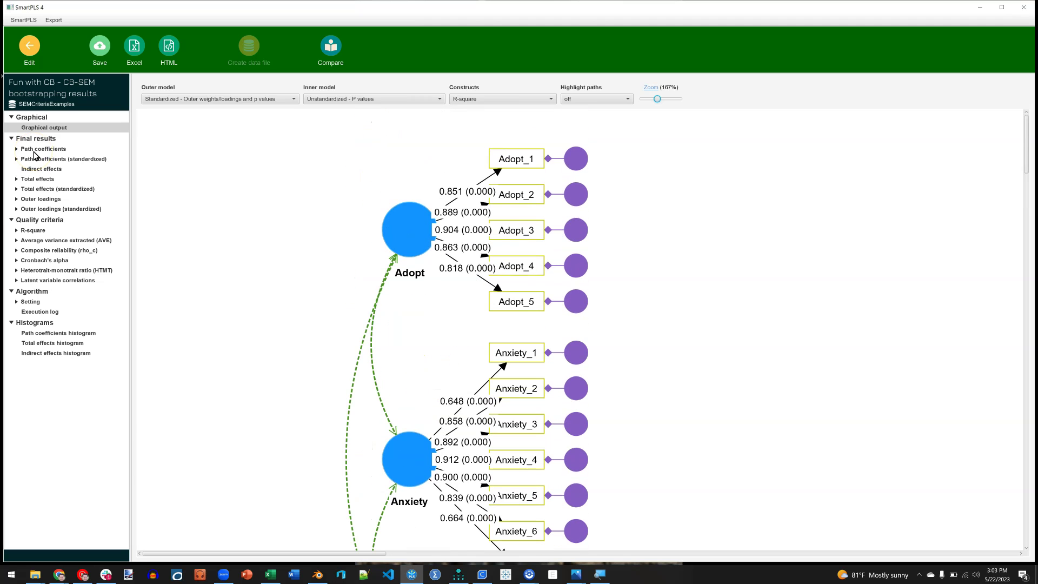
Review the standardized outer loadings significance table and their bias-corrected confidence intervals
{"action": "left_click", "coordinate": [18, 209]}
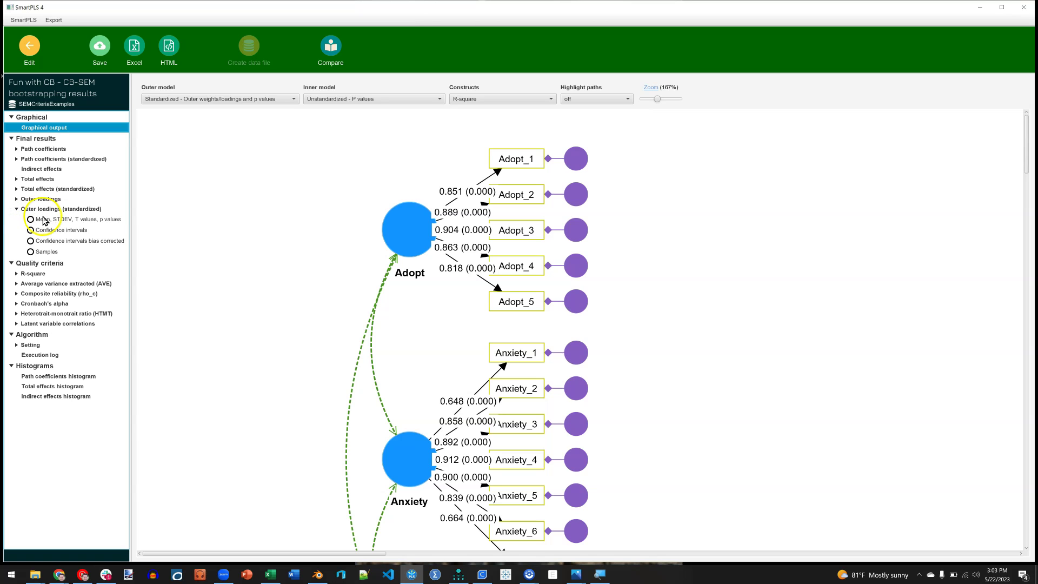
{"action": "left_click", "coordinate": [44, 219]}
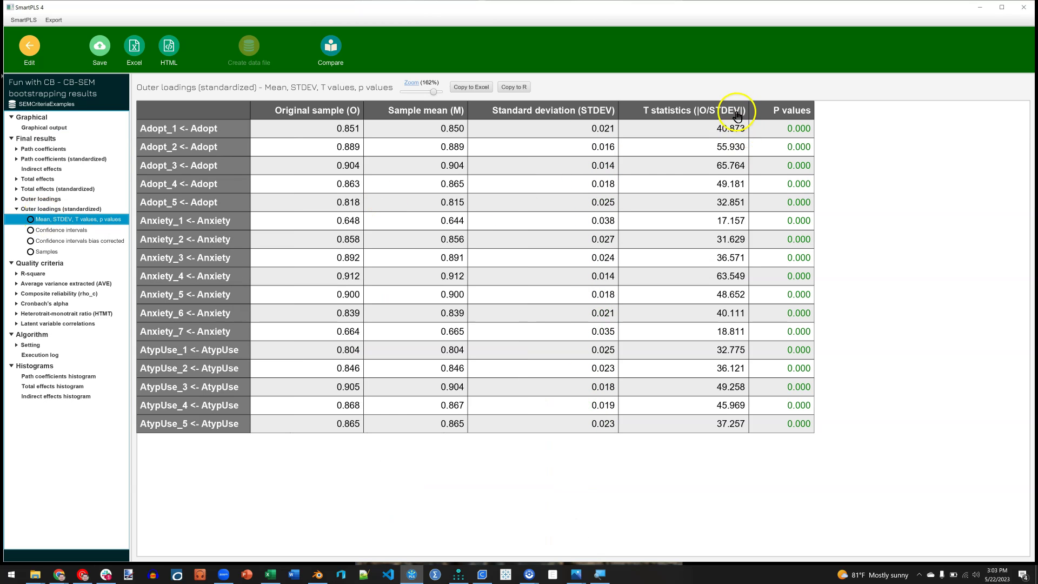
{"action": "left_click", "coordinate": [86, 241]}
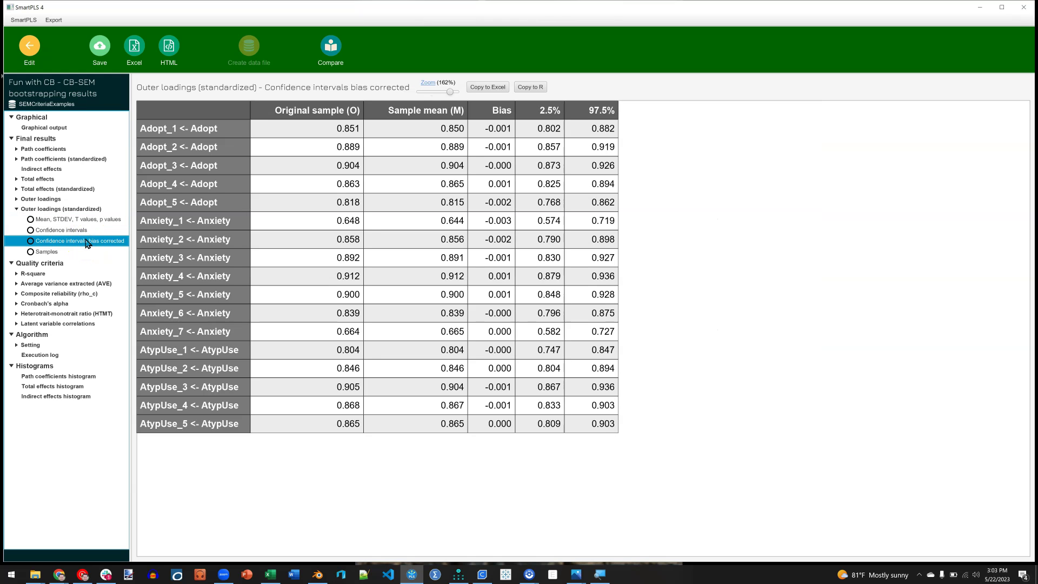
Check the bootstrapped AVE, composite reliability mean and p values, and Cronbach's alpha results
{"action": "left_click", "coordinate": [64, 284]}
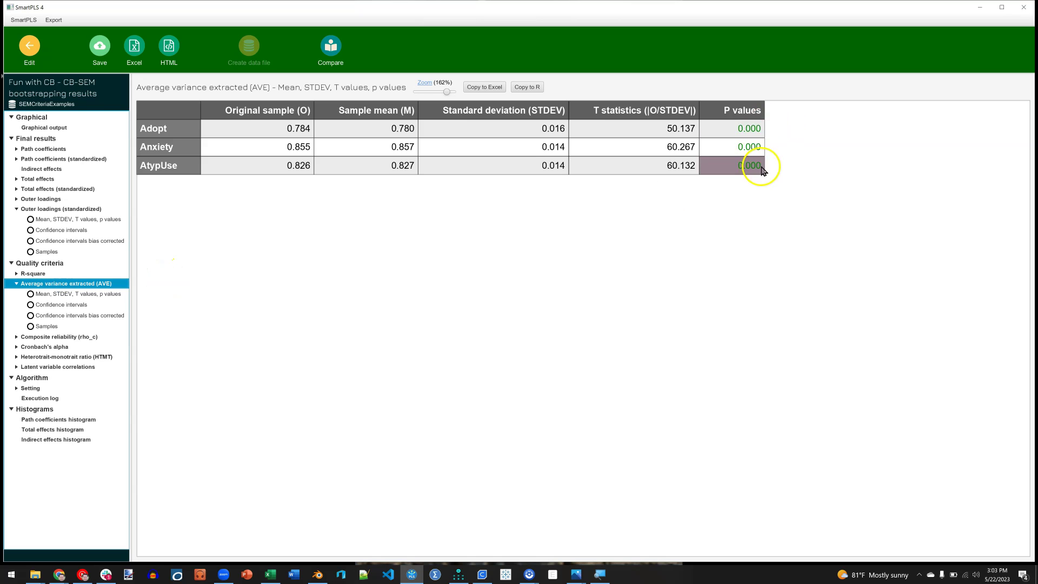
{"action": "left_click", "coordinate": [52, 336]}
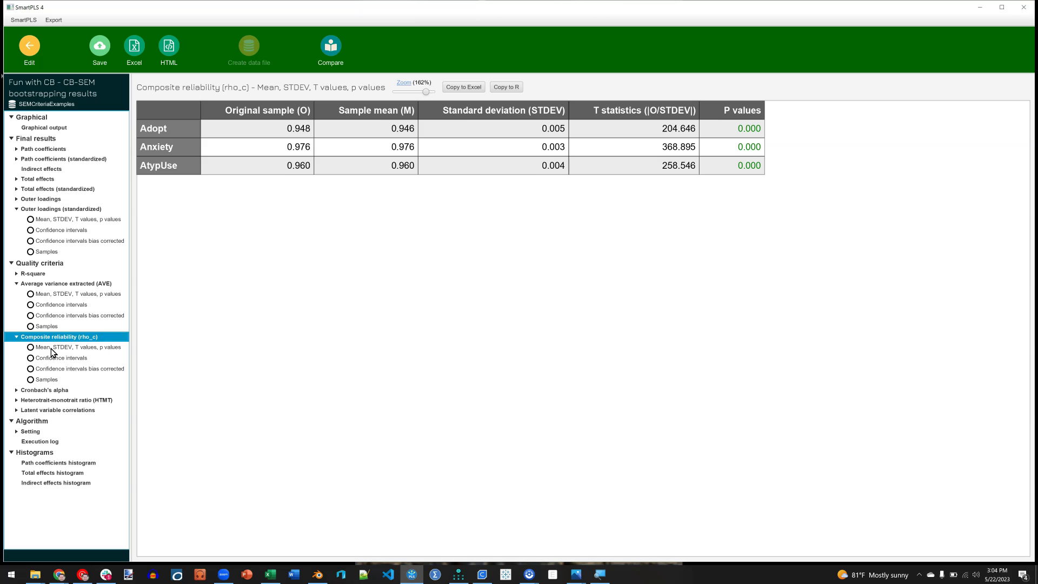
{"action": "left_click", "coordinate": [52, 349]}
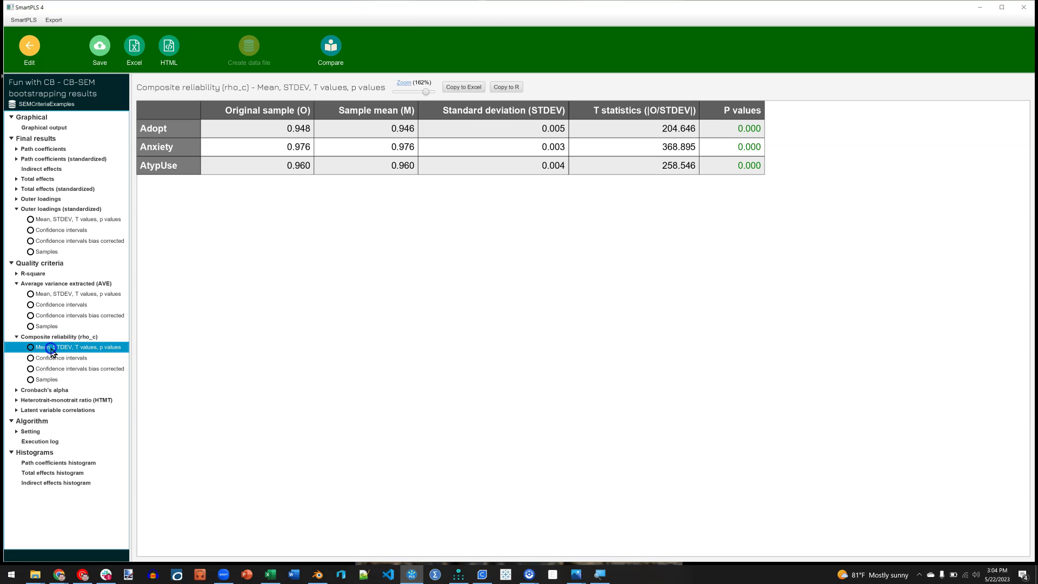
{"action": "left_click", "coordinate": [48, 389]}
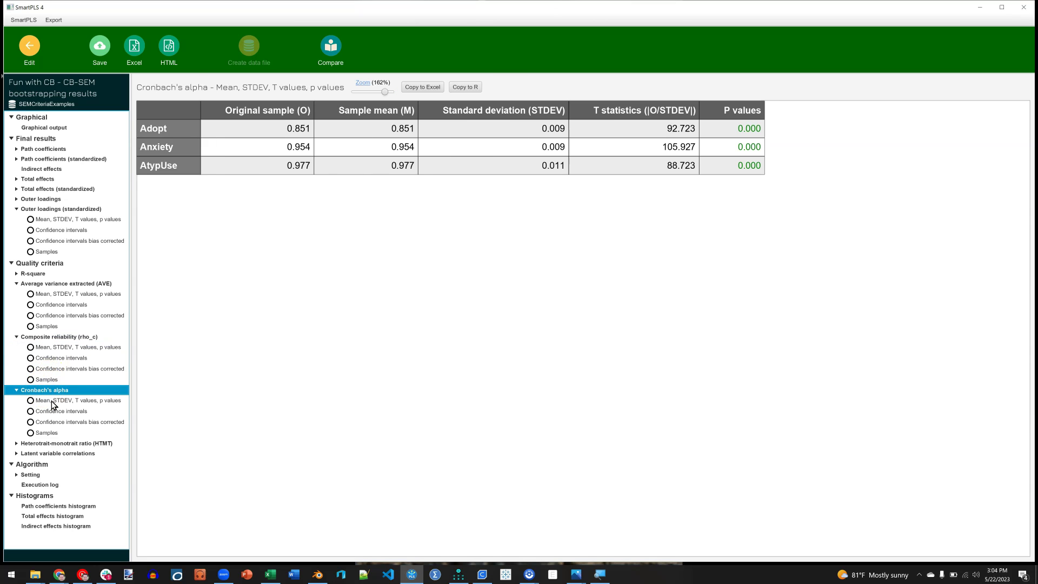
Inspect HTMT confidence intervals, then latent variable correlations with T statistics and p values
{"action": "left_click", "coordinate": [46, 444]}
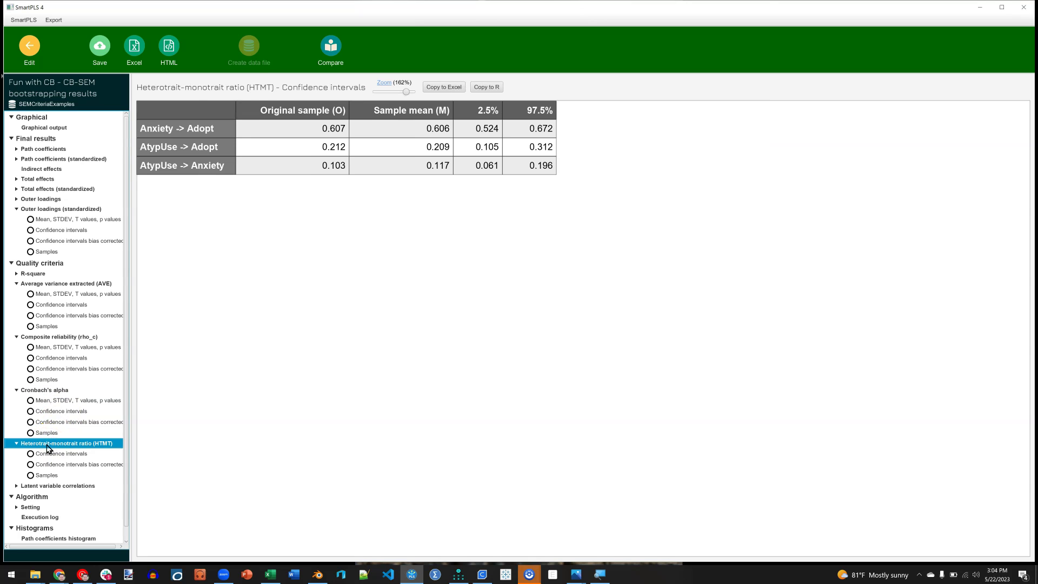
{"action": "scroll", "coordinate": [53, 451], "scroll_direction": "down", "scroll_amount": 1}
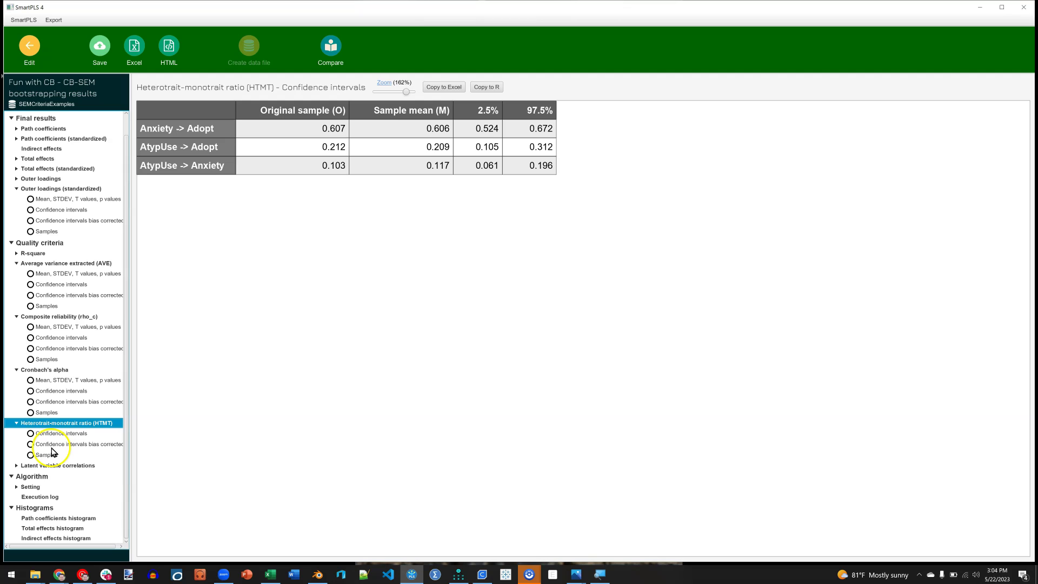
{"action": "left_click", "coordinate": [41, 465]}
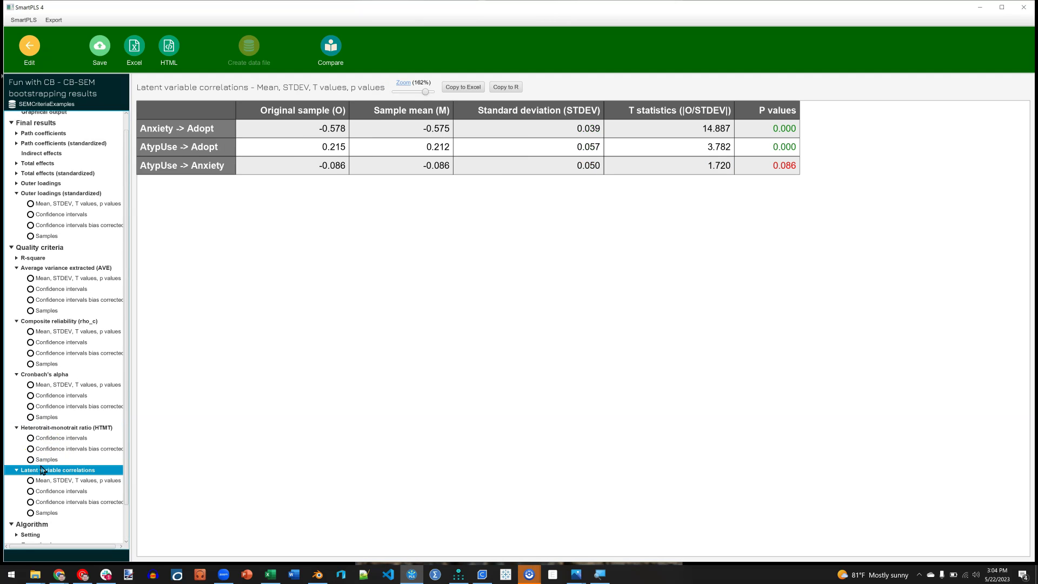
{"action": "scroll", "coordinate": [57, 459], "scroll_direction": "up", "scroll_amount": 1}
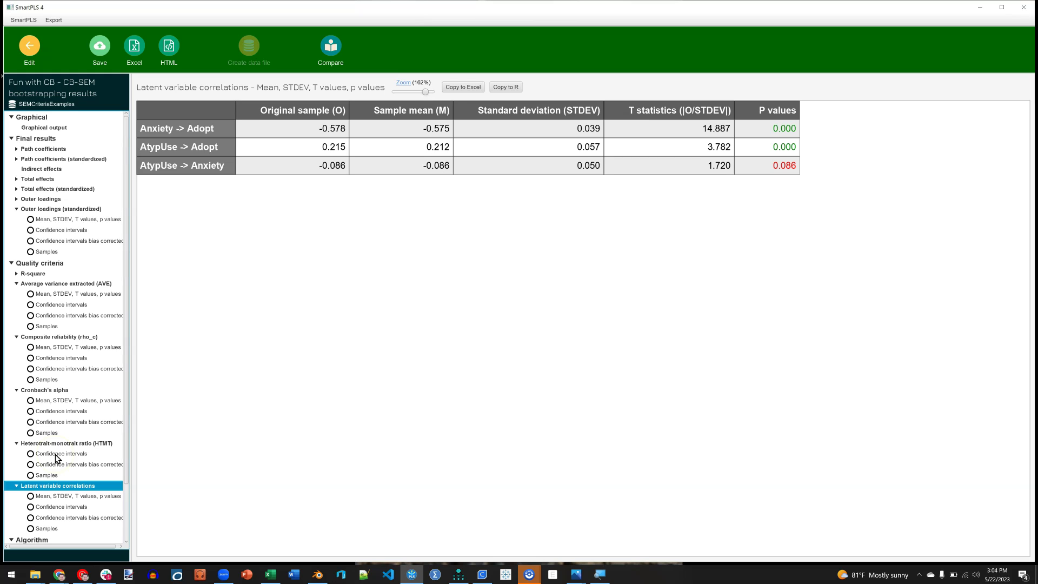